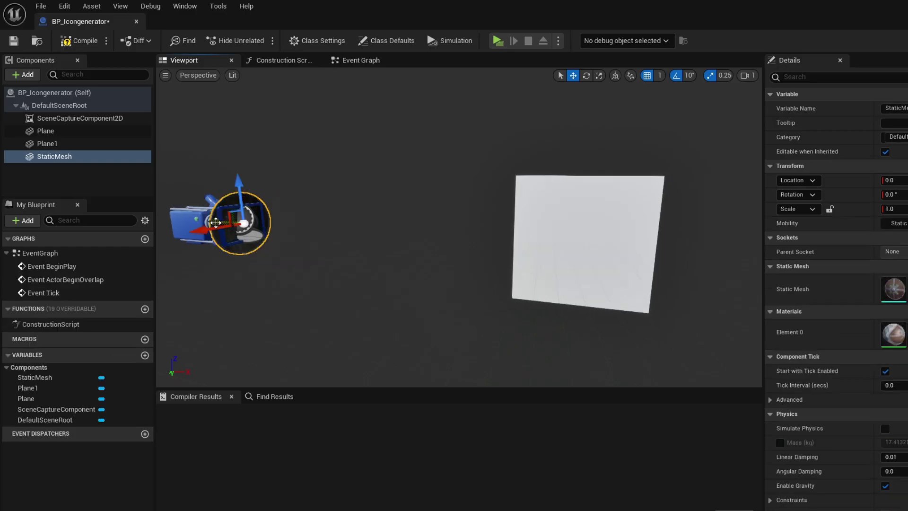
In the running game's inventory, drag the green sword onto the Sword equipment slot
{"action": "left_click_drag", "start_coordinate": [216, 223], "coordinate": [250, 237]}
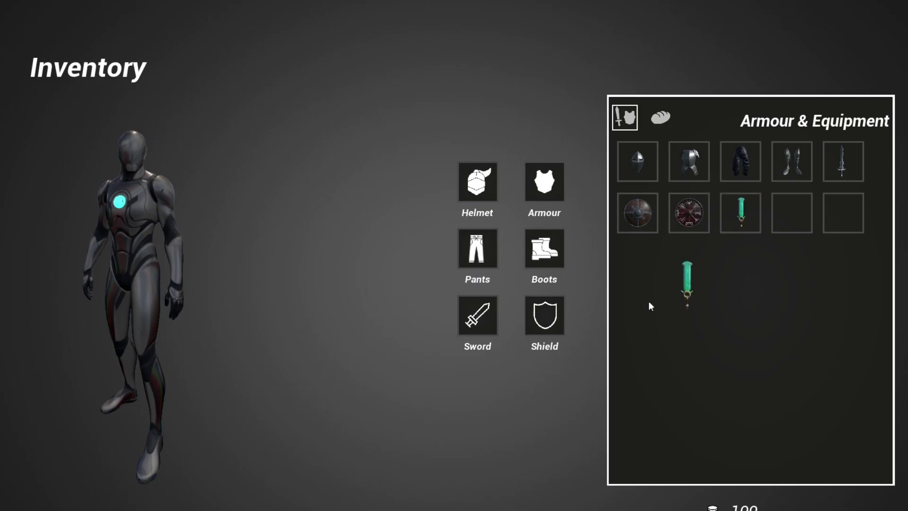
{"action": "left_click_drag", "start_coordinate": [650, 306], "coordinate": [483, 320]}
Equip the helmet, armour and boots on the character
{"action": "left_click_drag", "start_coordinate": [522, 210], "coordinate": [477, 184]}
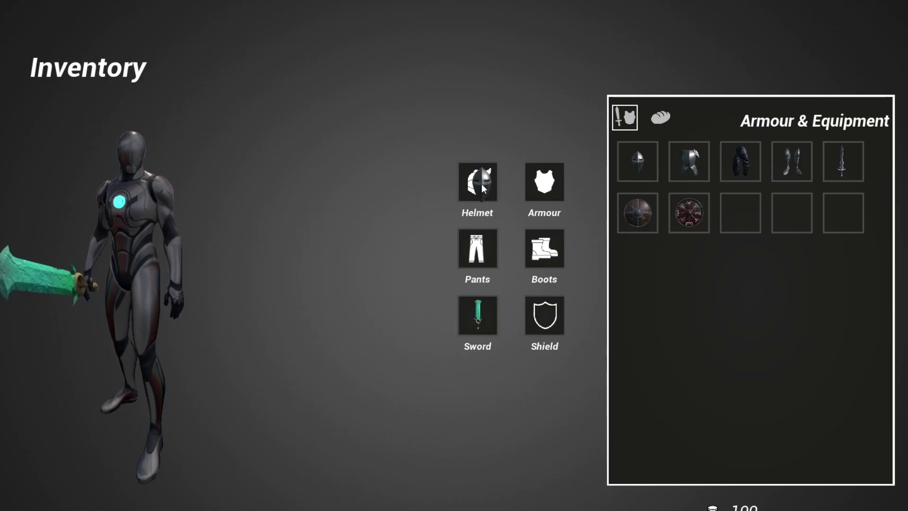
{"action": "left_click_drag", "start_coordinate": [697, 161], "coordinate": [552, 183]}
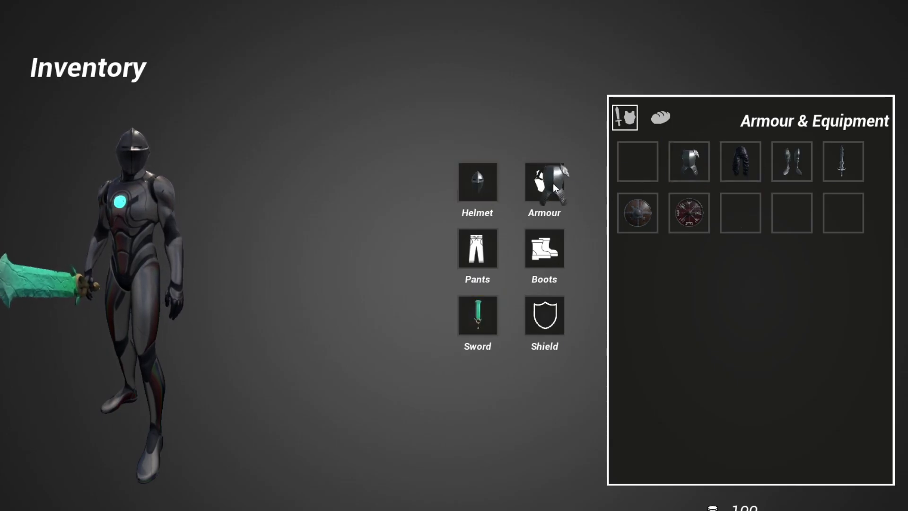
{"action": "left_click_drag", "start_coordinate": [786, 165], "coordinate": [544, 249]}
{"action": "left_click_drag", "start_coordinate": [756, 180], "coordinate": [492, 254]}
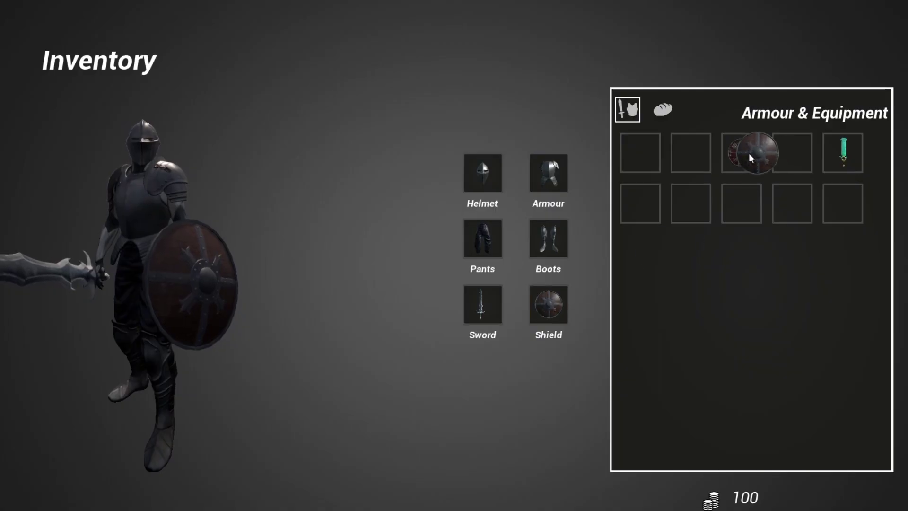
Swap in the runic shield, unequip the armour, and walk toward the dropped helmet
{"action": "left_click_drag", "start_coordinate": [748, 153], "coordinate": [745, 153]}
{"action": "left_click_drag", "start_coordinate": [541, 173], "coordinate": [701, 156]}
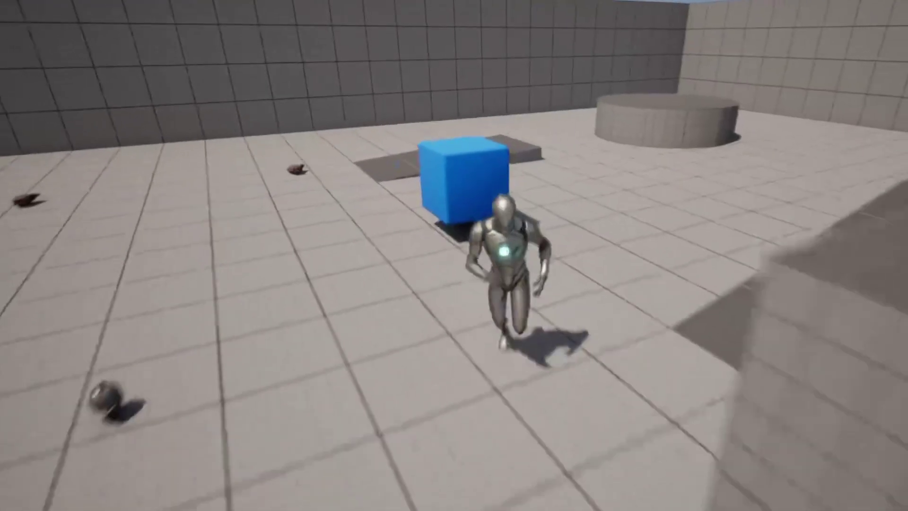
{"action": "key", "text": "w"}
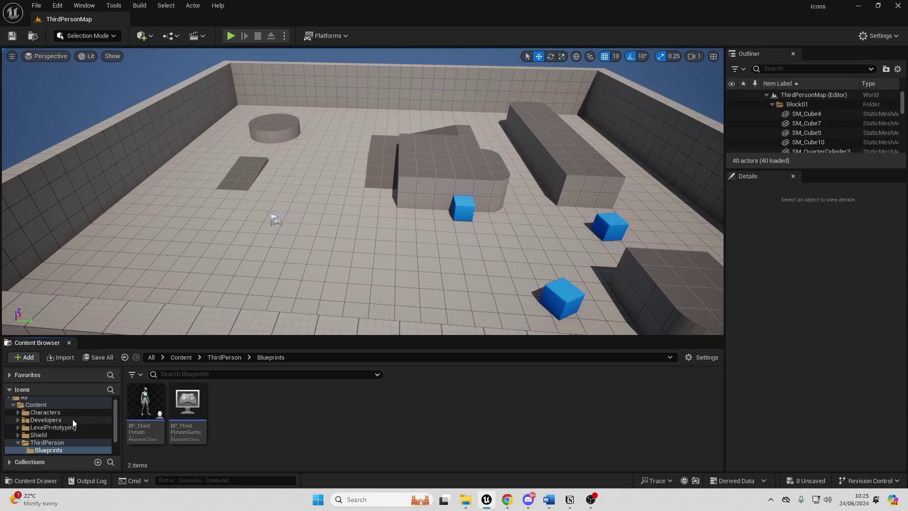
Create an Actor Blueprint named BP_Icongenerator in ThirdPerson Blueprints and open it
{"action": "scroll", "coordinate": [72, 419], "scroll_direction": "down", "scroll_amount": 1}
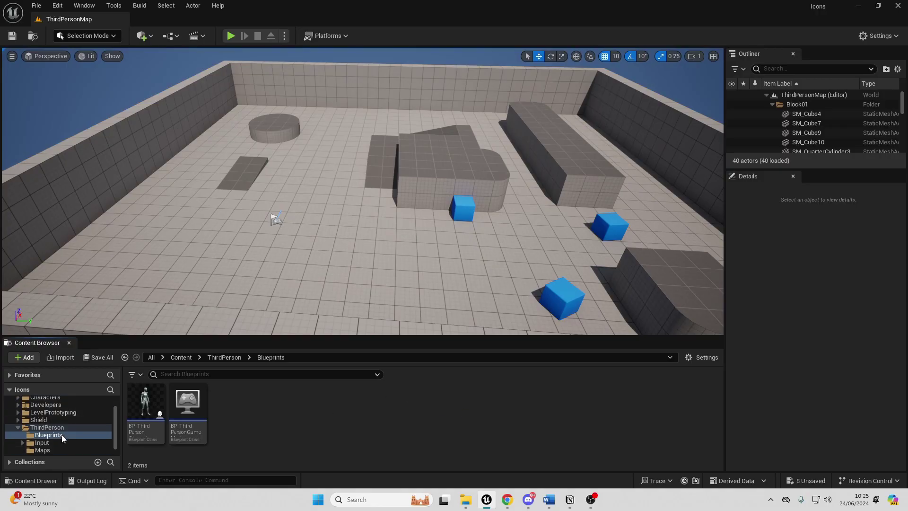
{"action": "right_click", "coordinate": [236, 418]}
{"action": "left_click", "coordinate": [333, 137]}
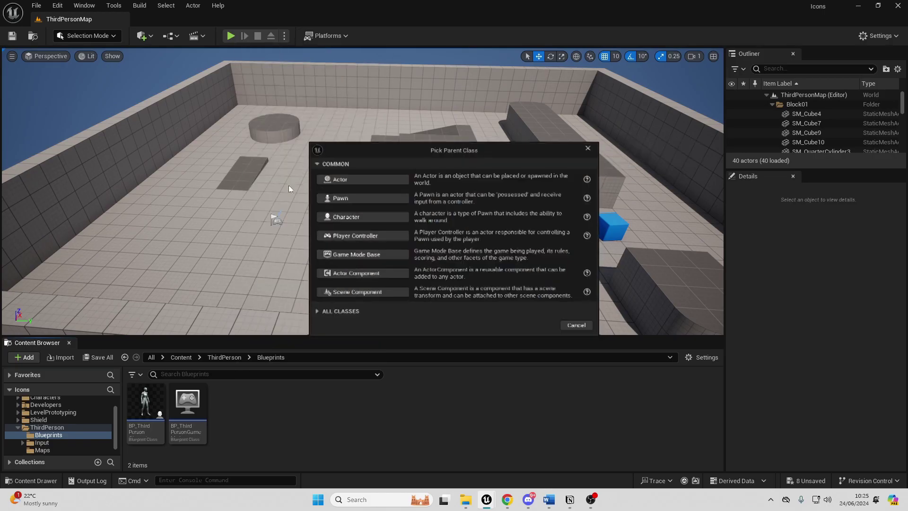
{"action": "left_click", "coordinate": [371, 182]}
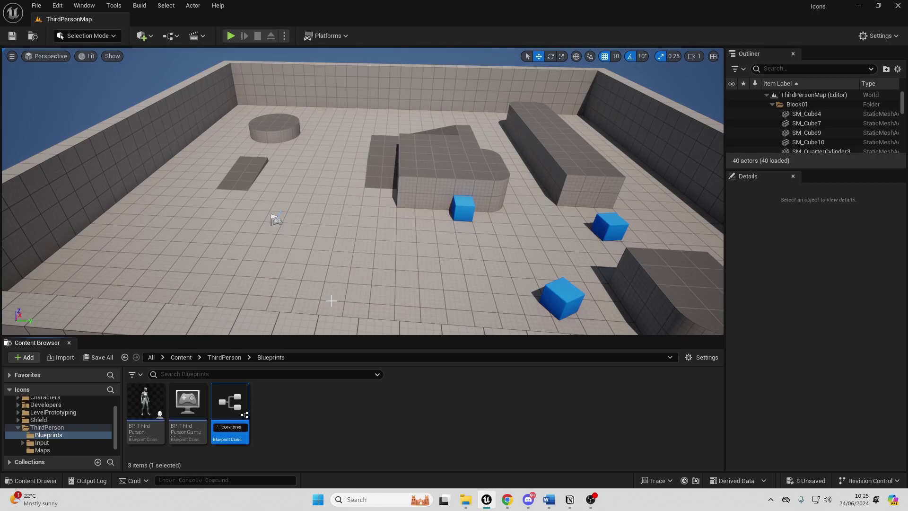
{"action": "type", "text": "BP_Icongenerator"}
{"action": "key", "text": "Return"}
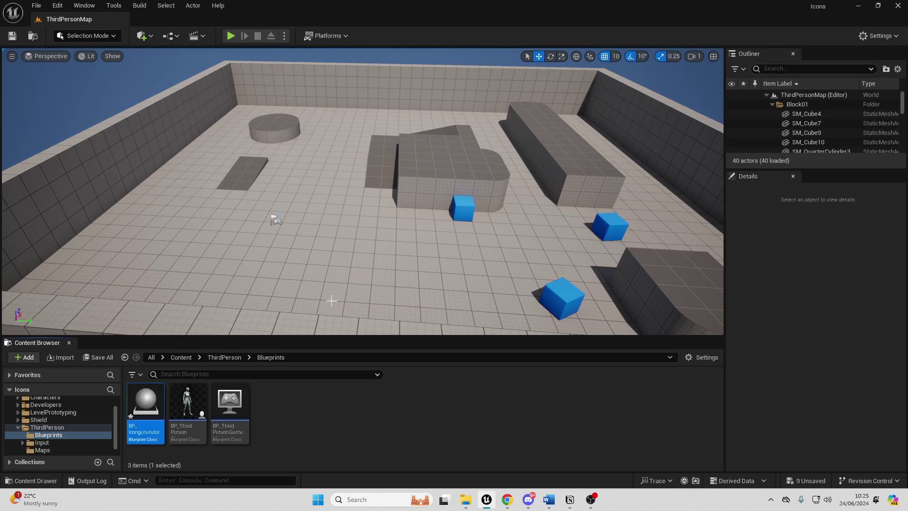
{"action": "double_click", "coordinate": [146, 408]}
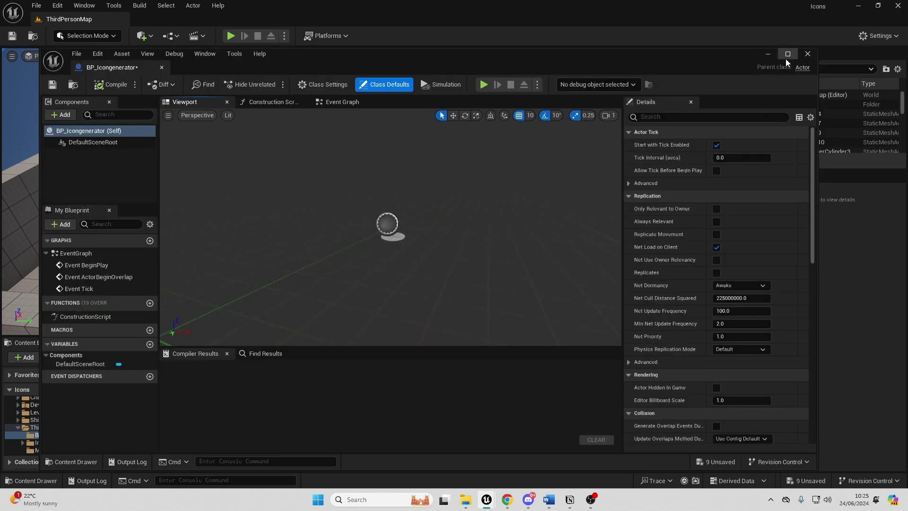
Add a Scene Capture Component 2D to the maximized Blueprint and view its Scene Capture settings
{"action": "left_click", "coordinate": [785, 58]}
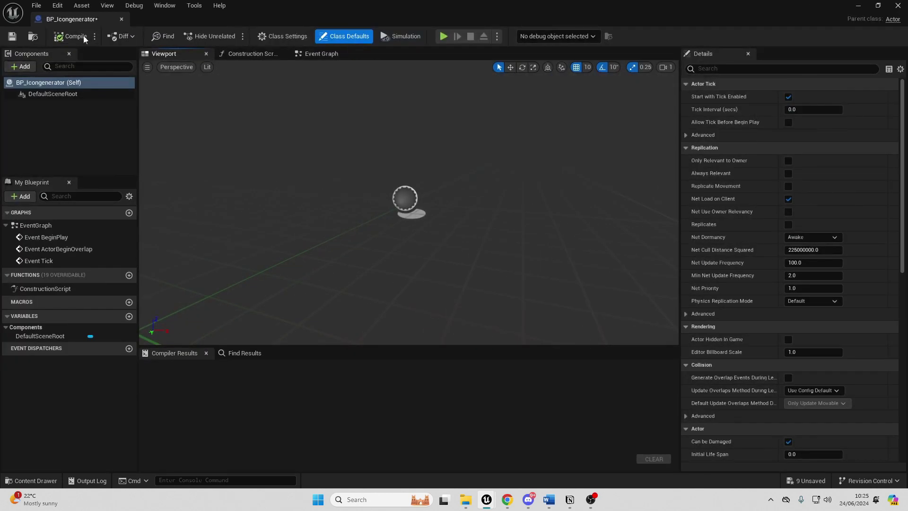
{"action": "left_click", "coordinate": [16, 67]}
{"action": "type", "text": "sce"}
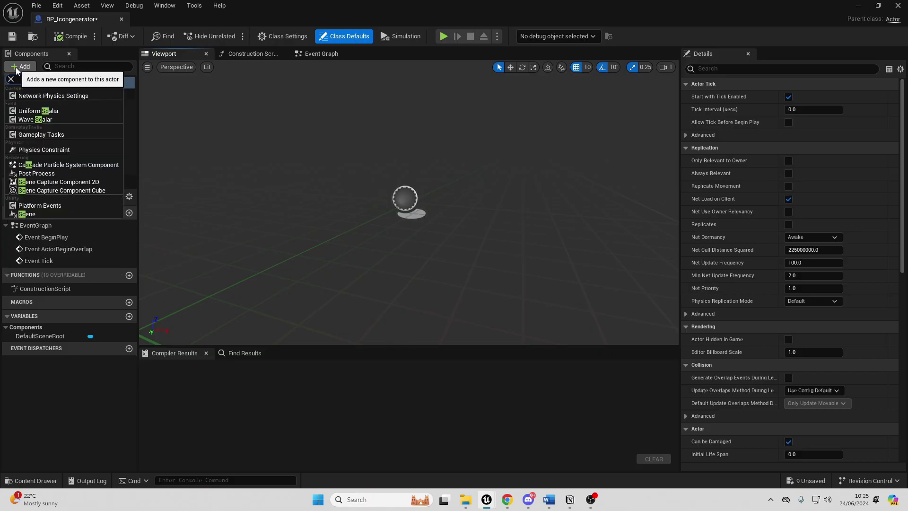
{"action": "left_click", "coordinate": [58, 97]}
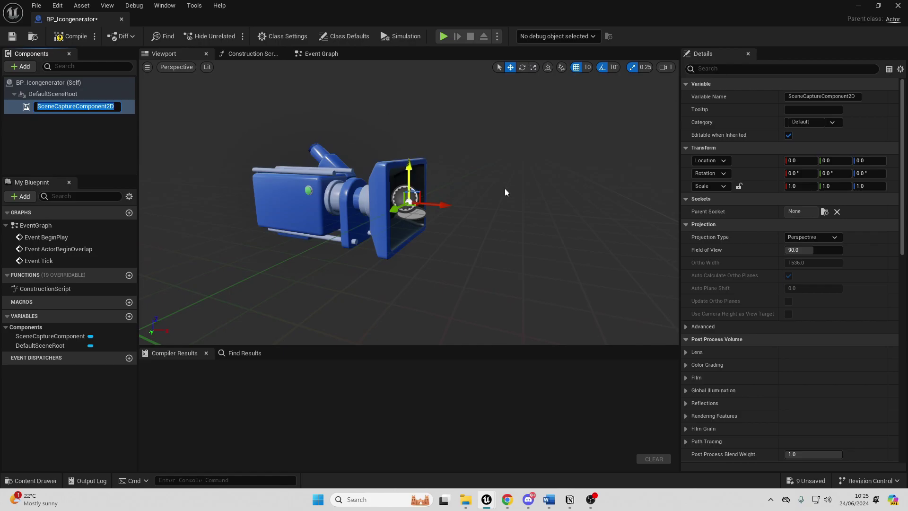
{"action": "left_click", "coordinate": [29, 129]}
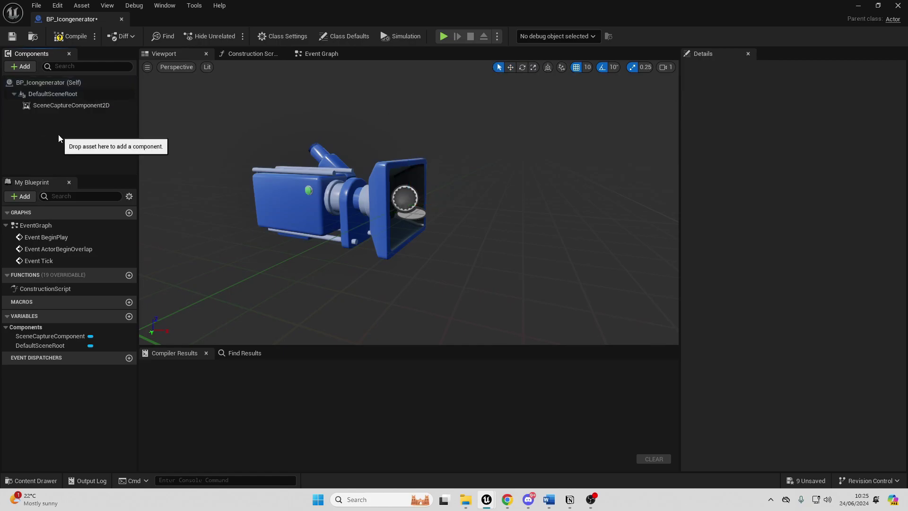
{"action": "left_click", "coordinate": [67, 106]}
{"action": "scroll", "coordinate": [781, 306], "scroll_direction": "down", "scroll_amount": 10}
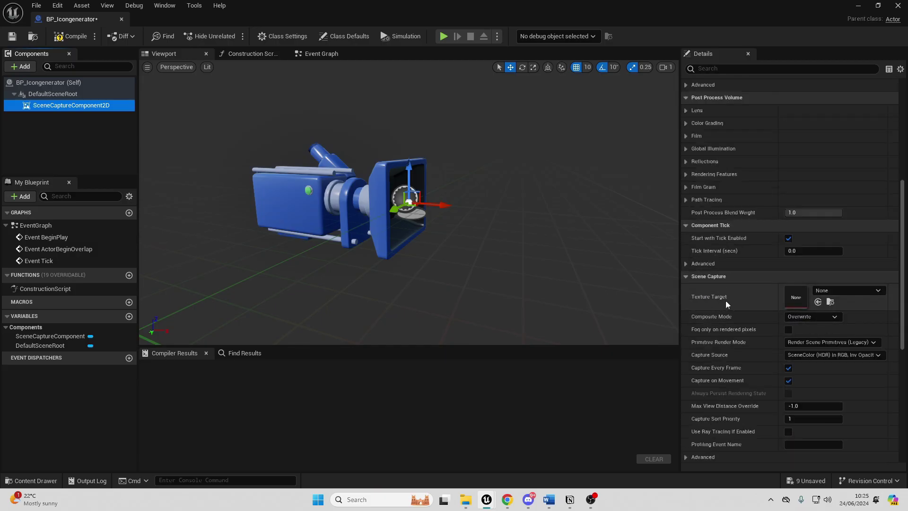
Create a folder named Rendertargets under Content and open it
{"action": "left_click", "coordinate": [858, 6]}
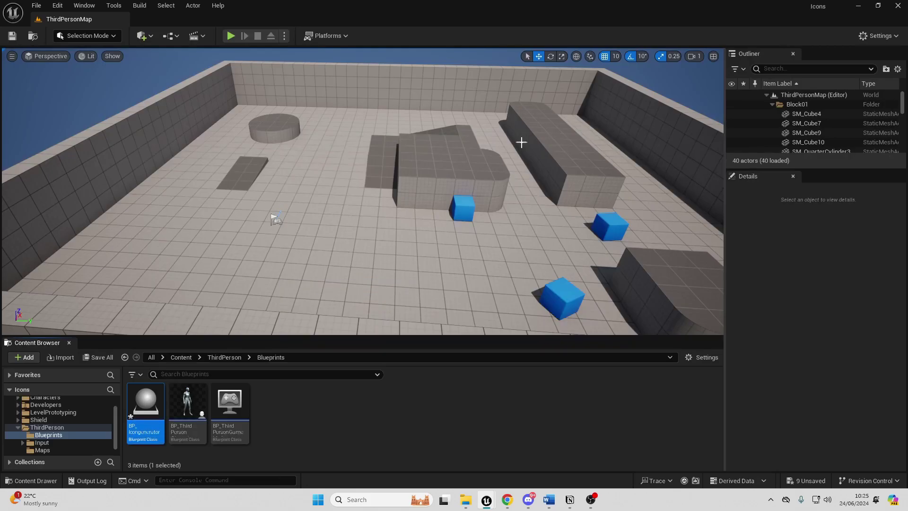
{"action": "scroll", "coordinate": [54, 451], "scroll_direction": "up", "scroll_amount": 2}
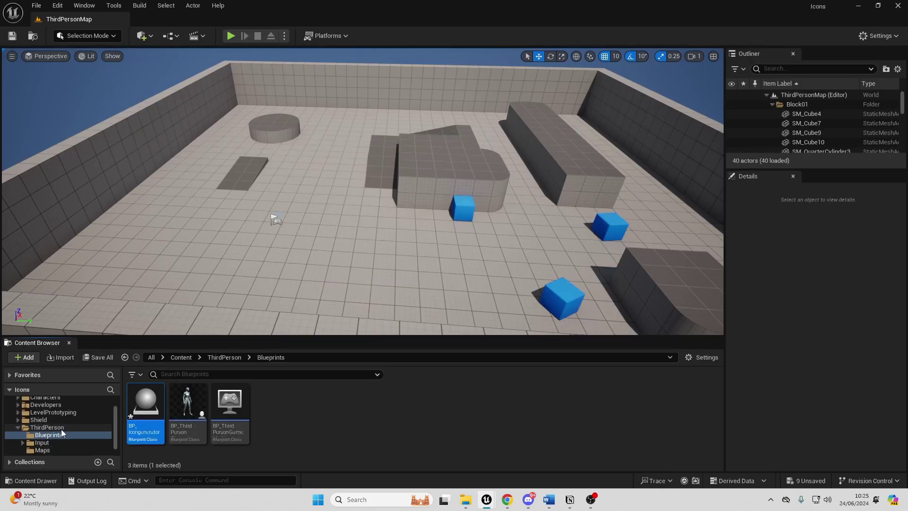
{"action": "left_click", "coordinate": [62, 446]}
{"action": "left_click", "coordinate": [64, 413]}
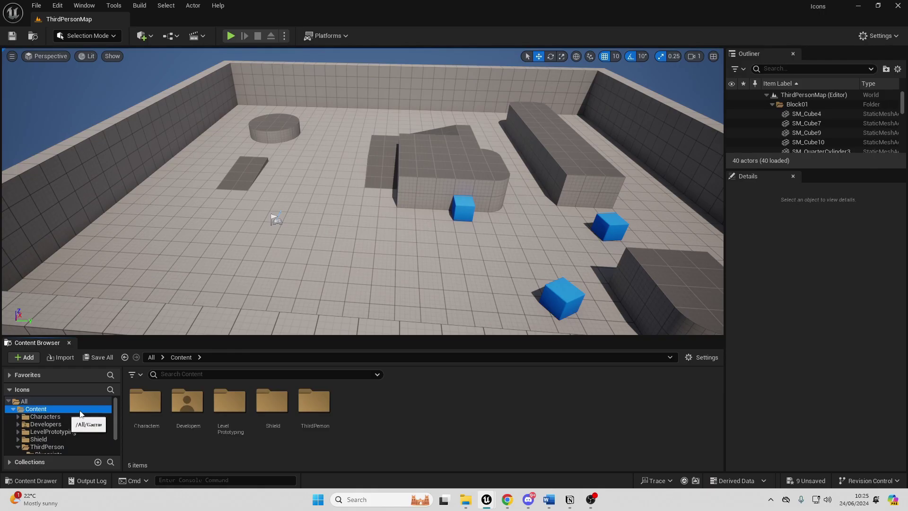
{"action": "right_click", "coordinate": [402, 409]}
{"action": "left_click", "coordinate": [454, 100]}
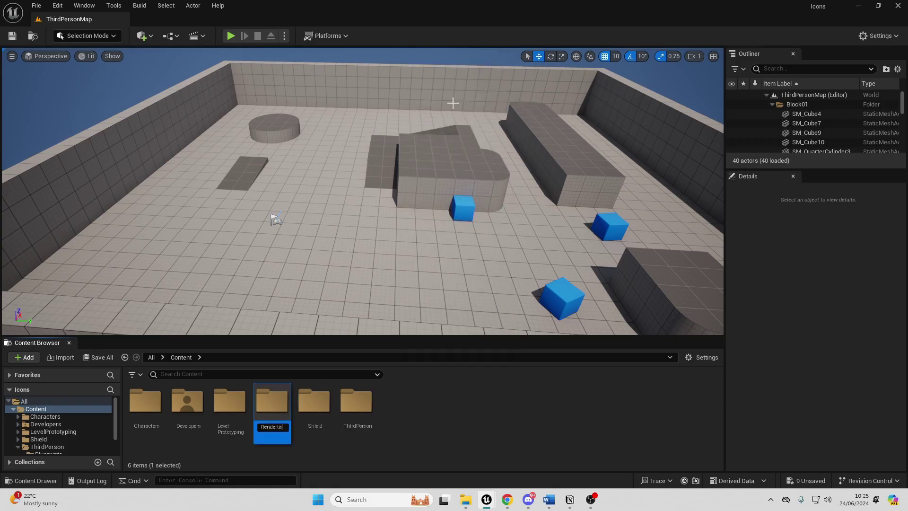
{"action": "type", "text": "Rendertargets"}
{"action": "key", "text": "Return"}
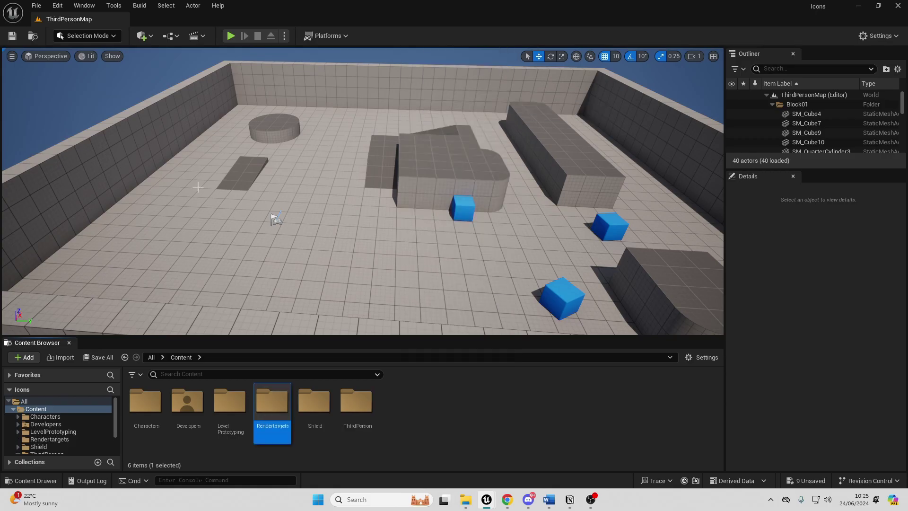
{"action": "double_click", "coordinate": [275, 416]}
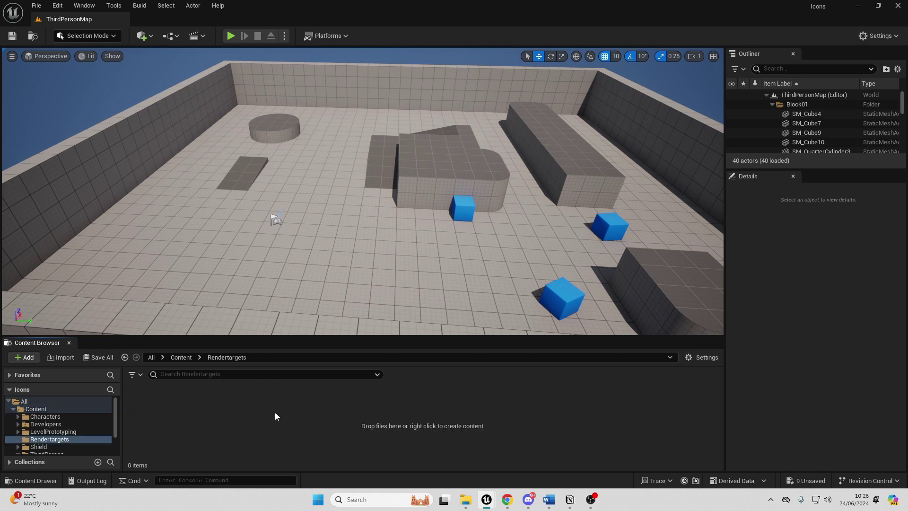
Create a Render Target texture named RT_Icon and open it
{"action": "right_click", "coordinate": [173, 412]}
{"action": "mouse_move", "coordinate": [214, 367]}
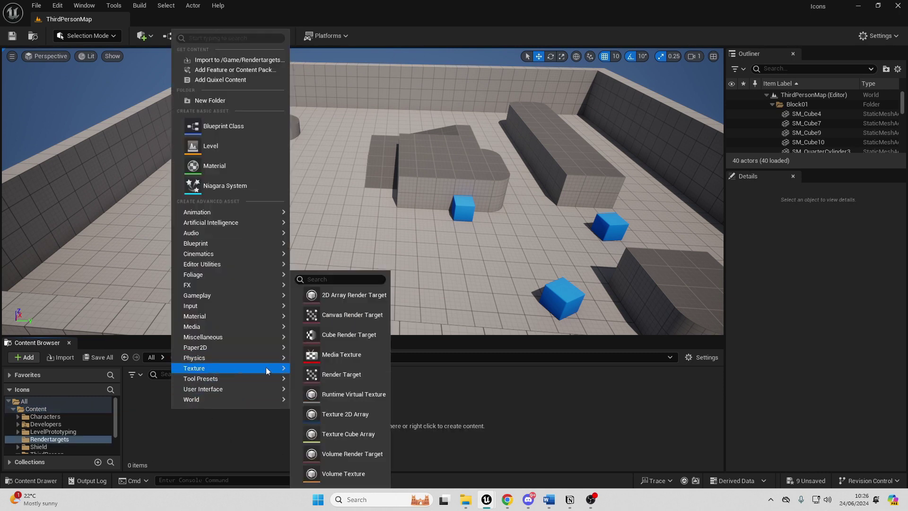
{"action": "left_click", "coordinate": [360, 376]}
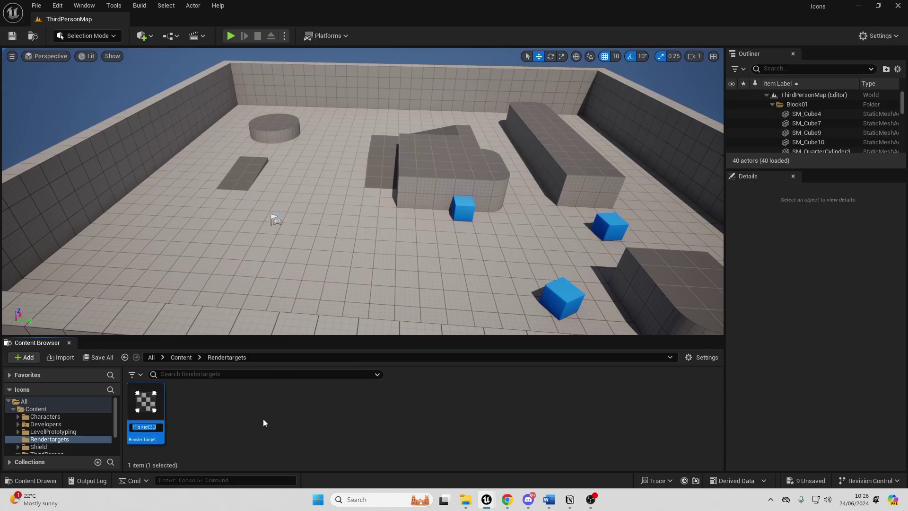
{"action": "type", "text": "RT_Icon"}
{"action": "key", "text": "Return"}
{"action": "double_click", "coordinate": [147, 405]}
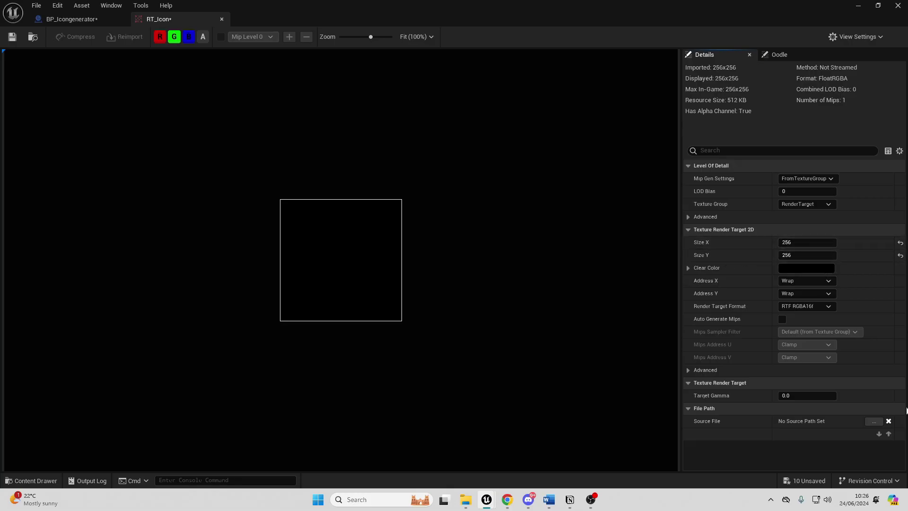
Set the scene capture's Texture Target to RT_Icon
{"action": "left_click", "coordinate": [43, 20]}
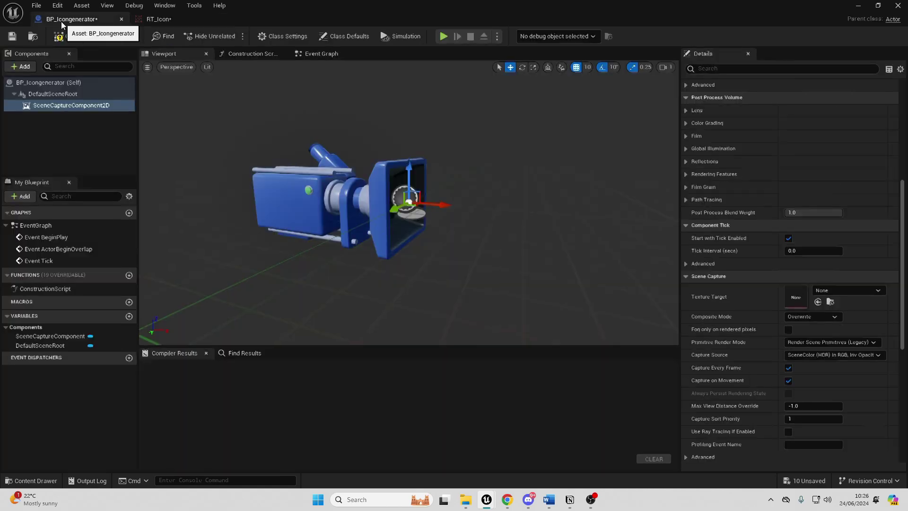
{"action": "left_click", "coordinate": [843, 291]}
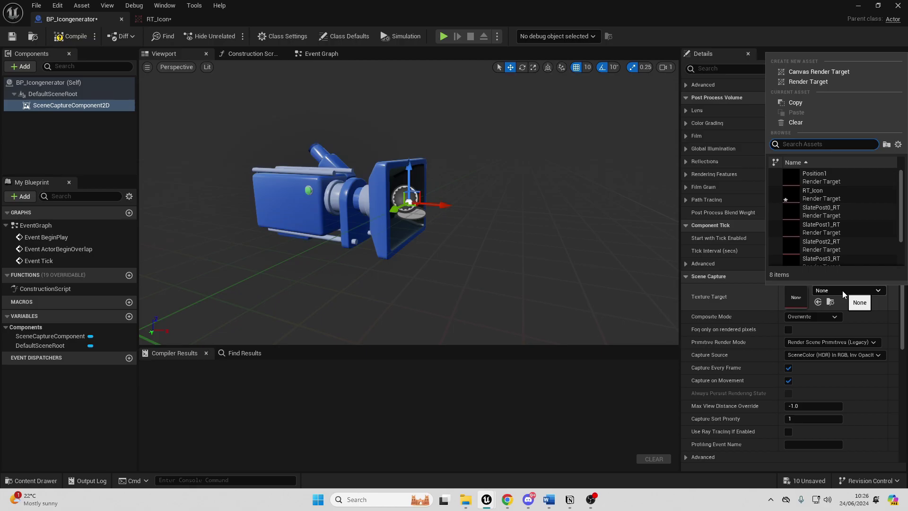
{"action": "type", "text": "rt_i"}
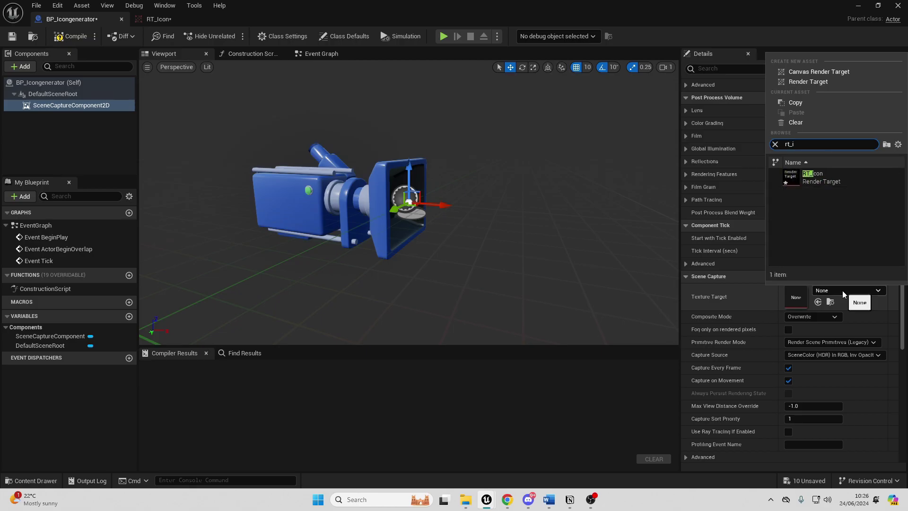
{"action": "left_click", "coordinate": [835, 182]}
{"action": "left_click", "coordinate": [106, 150]}
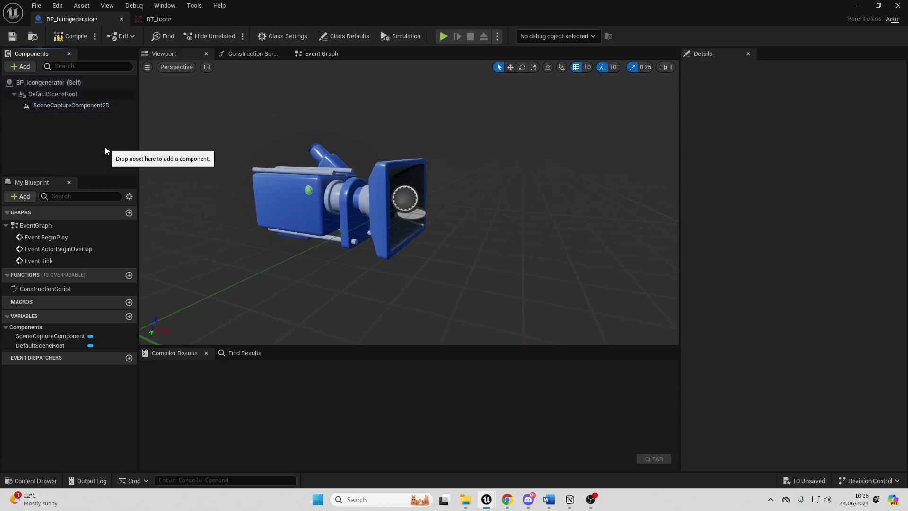
Add a StaticMesh component to BP_Icongenerator
{"action": "left_click", "coordinate": [25, 66]}
{"action": "type", "text": "sta"}
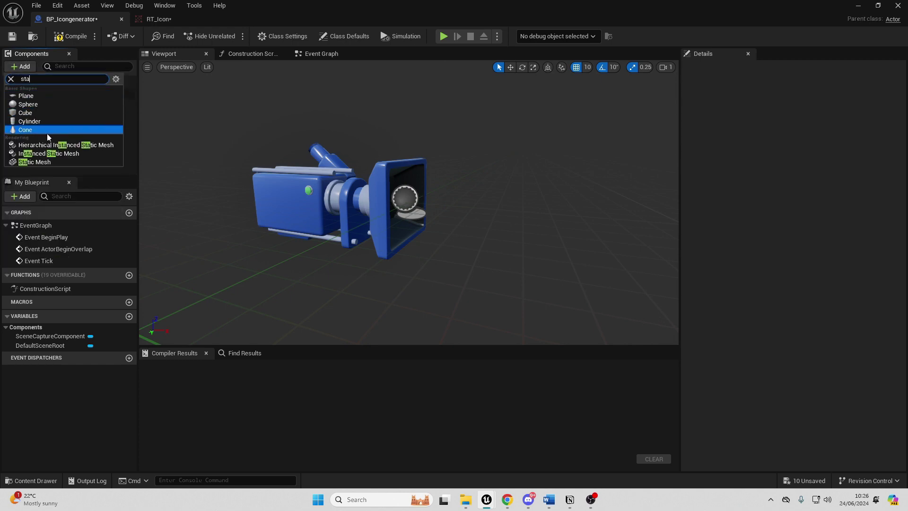
{"action": "left_click", "coordinate": [34, 161]}
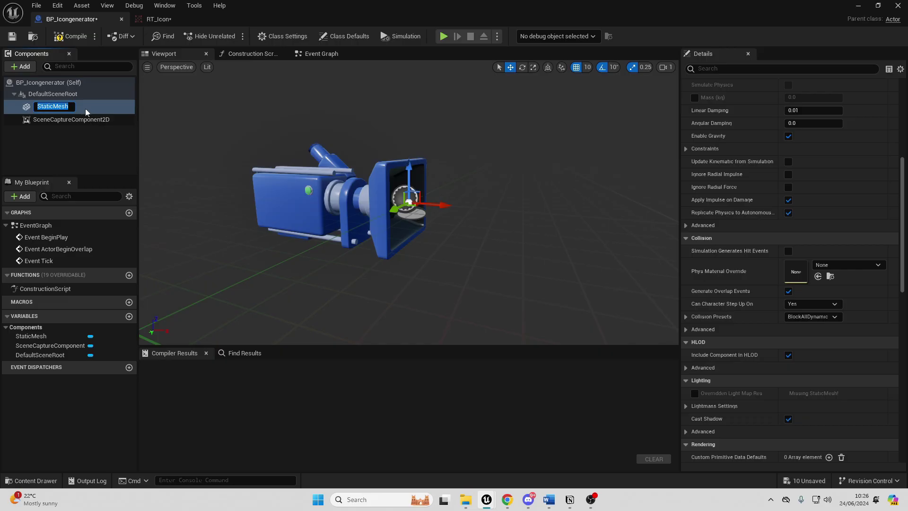
{"action": "left_click", "coordinate": [115, 119]}
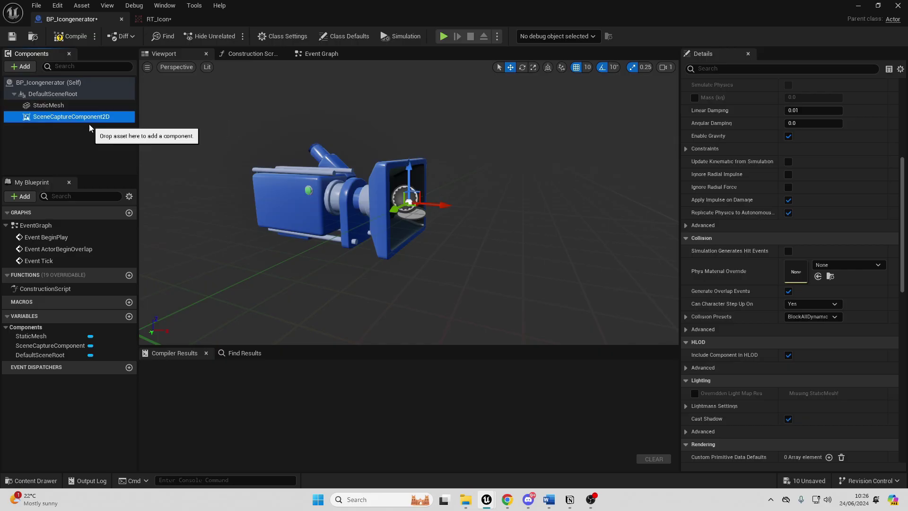
{"action": "left_click", "coordinate": [58, 108]}
{"action": "scroll", "coordinate": [855, 184], "scroll_direction": "up", "scroll_amount": 5}
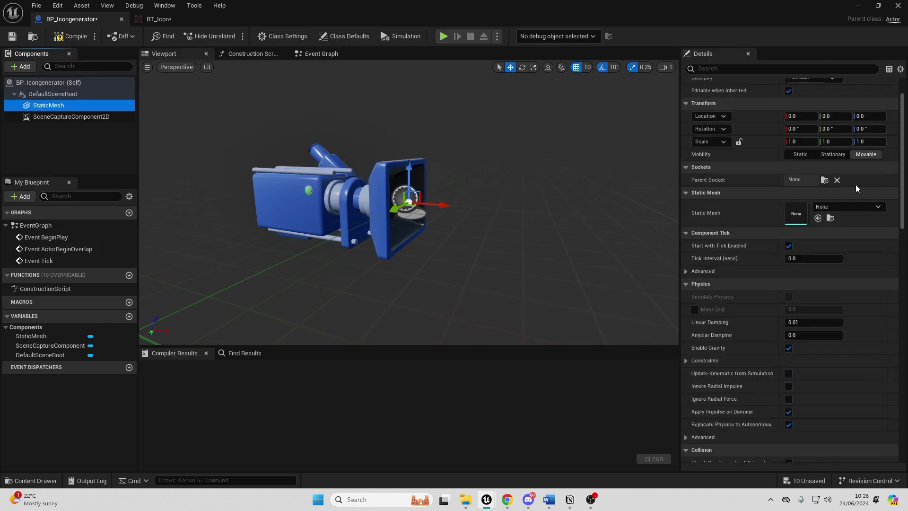
Assign SM_shield as the mesh, move it to X 60, and compile
{"action": "left_click", "coordinate": [844, 207]}
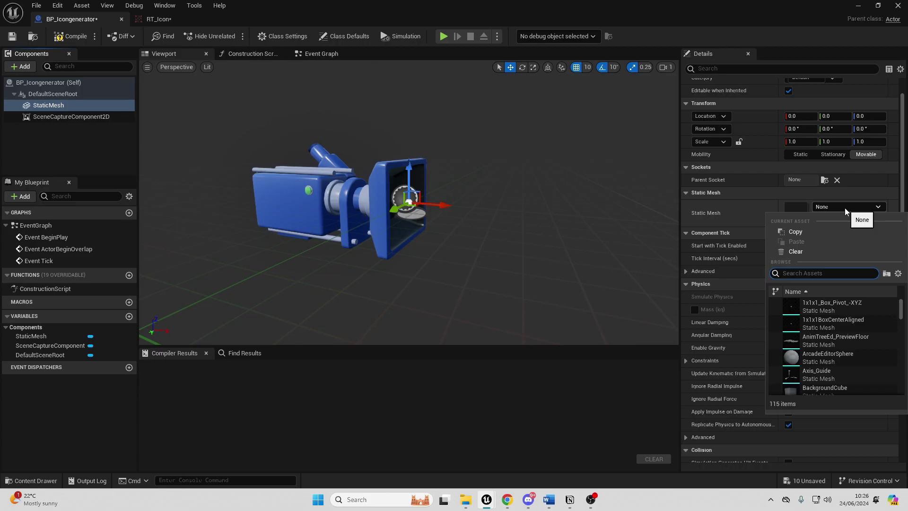
{"action": "type", "text": "shil"}
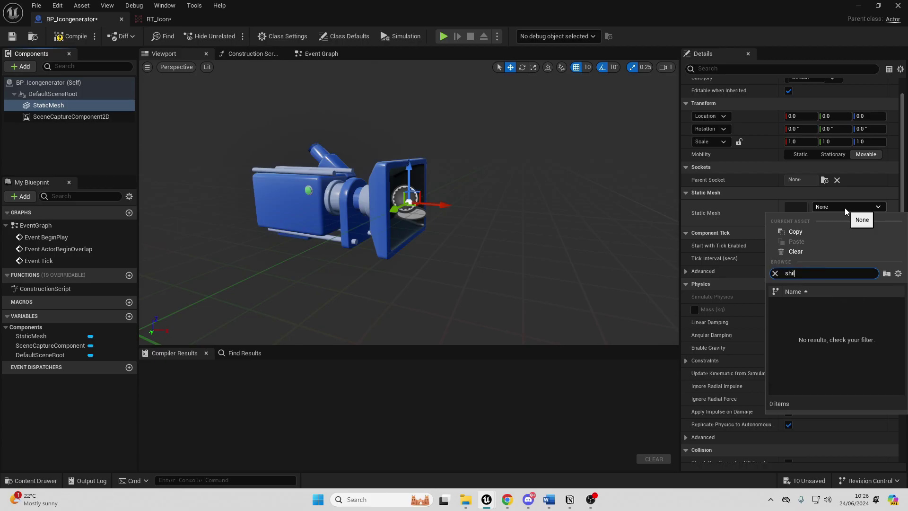
{"action": "key", "text": "BackSpace"}
{"action": "left_click", "coordinate": [805, 309]}
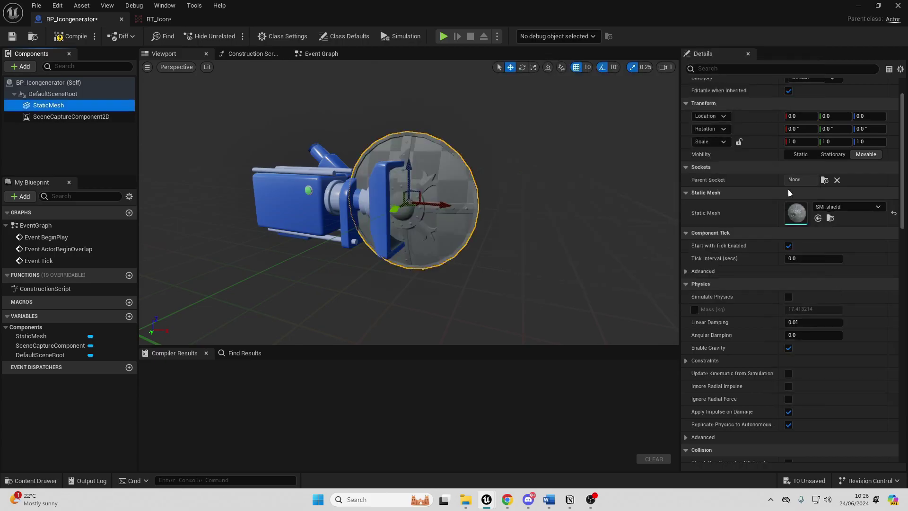
{"action": "scroll", "coordinate": [478, 200], "scroll_direction": "down", "scroll_amount": 2}
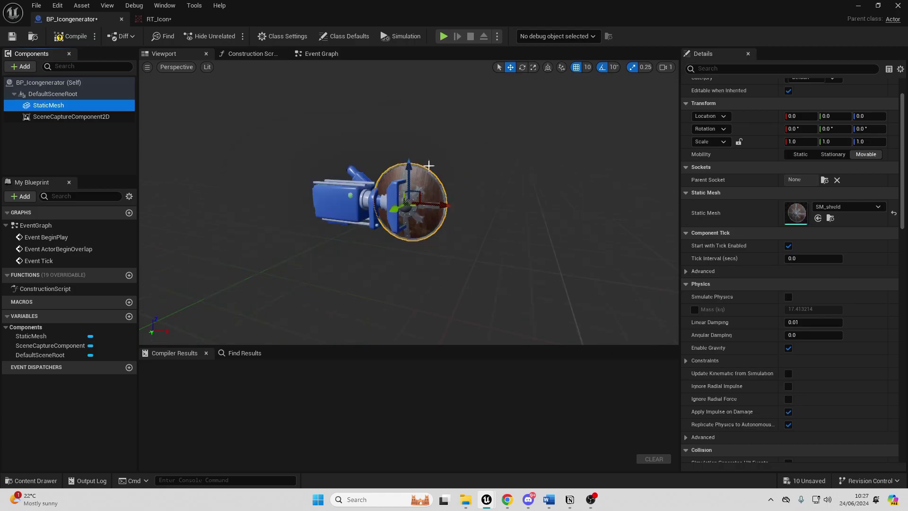
{"action": "left_click_drag", "start_coordinate": [446, 209], "coordinate": [534, 219]}
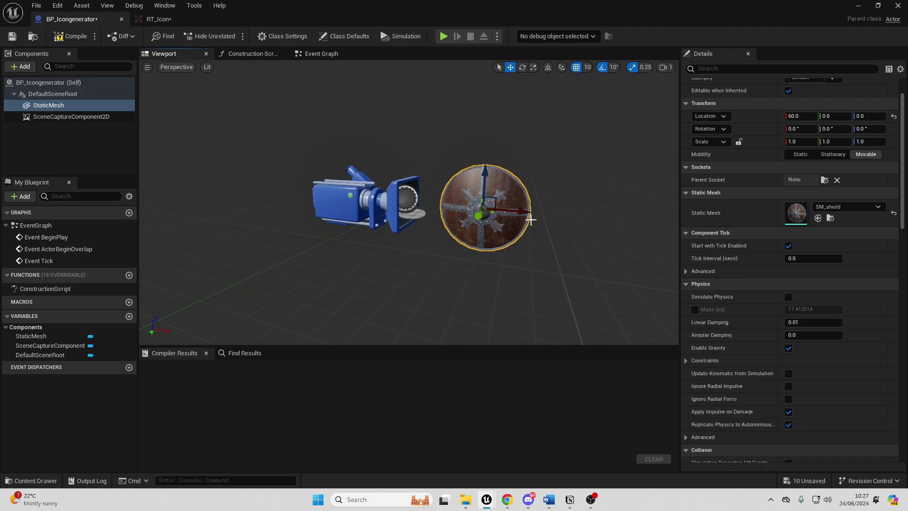
{"action": "left_click", "coordinate": [87, 41]}
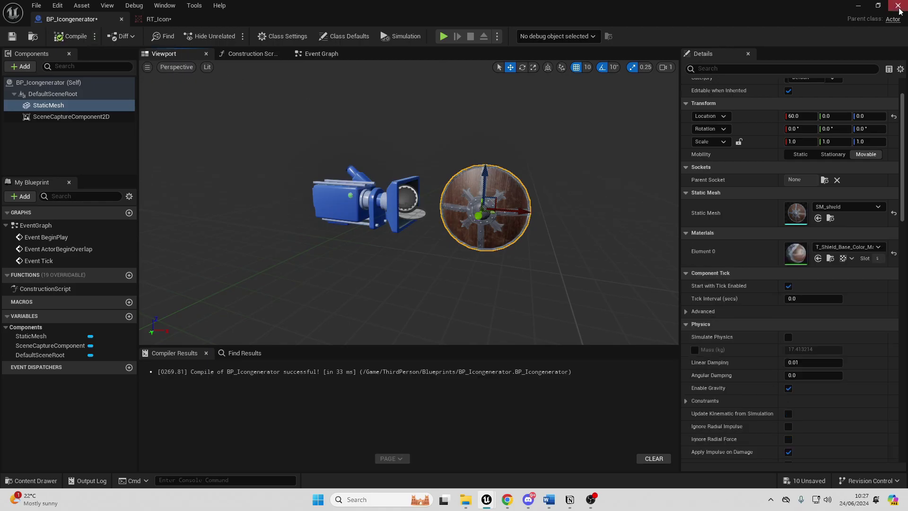
Create a new material named M_ICON in the Rendertargets folder
{"action": "left_click", "coordinate": [858, 6]}
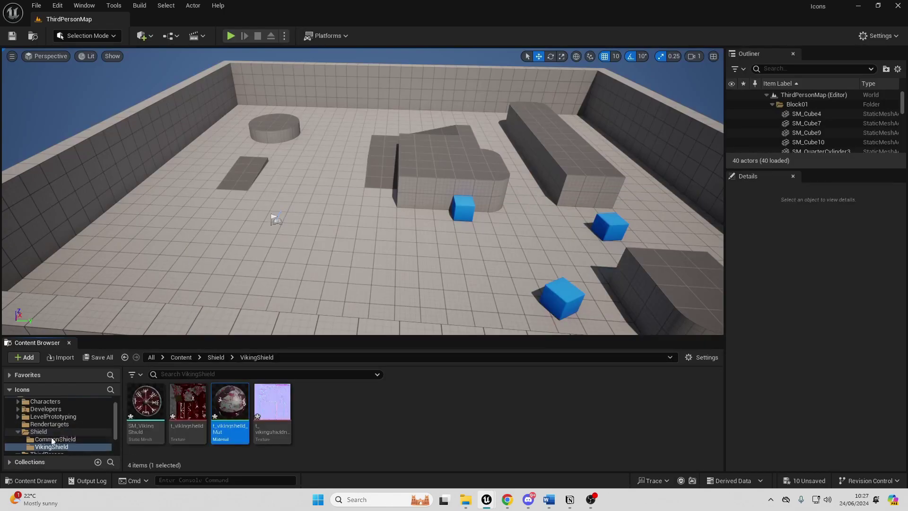
{"action": "left_click", "coordinate": [49, 424]}
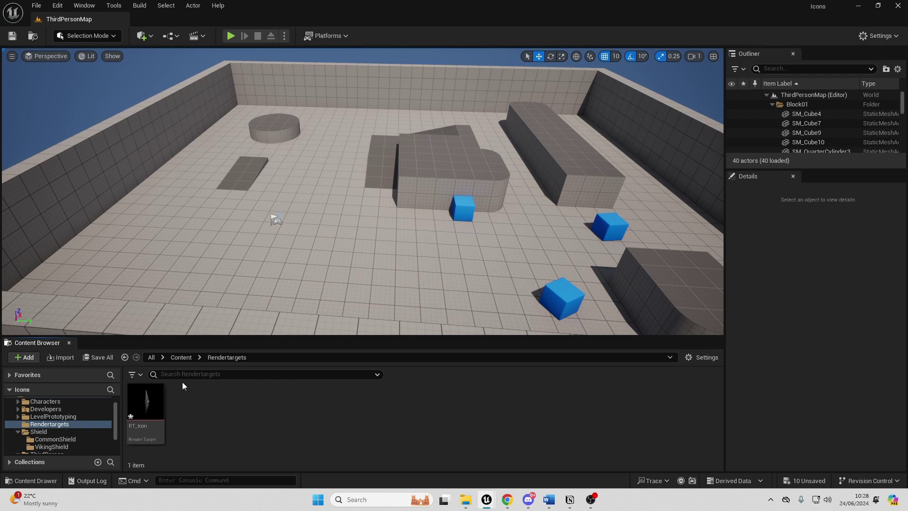
{"action": "mouse_move", "coordinate": [160, 402]}
{"action": "right_click", "coordinate": [209, 413]}
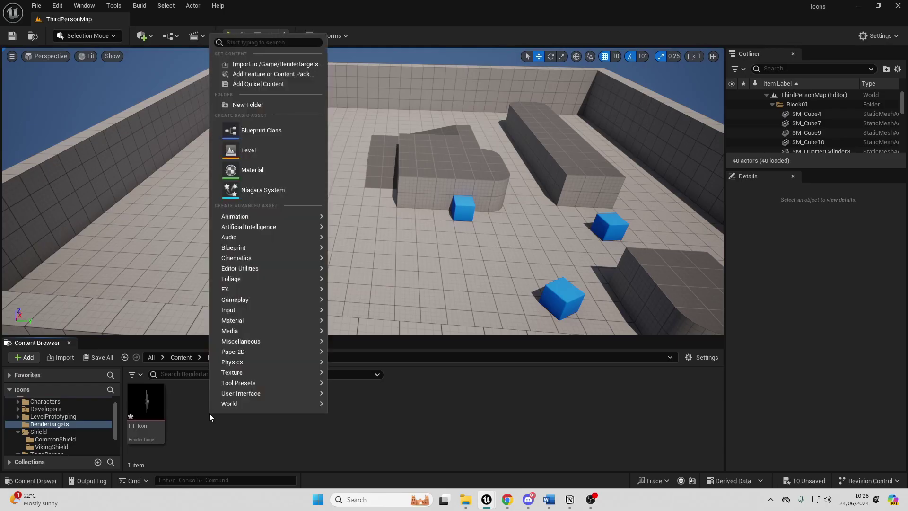
{"action": "left_click", "coordinate": [268, 167]}
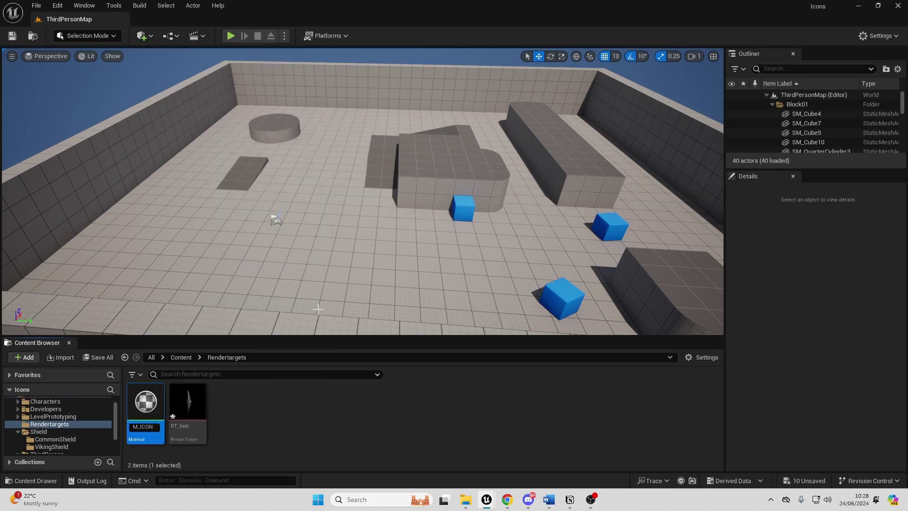
Open M_ICON and add RT_Icon as a texture sample node
{"action": "double_click", "coordinate": [146, 413]}
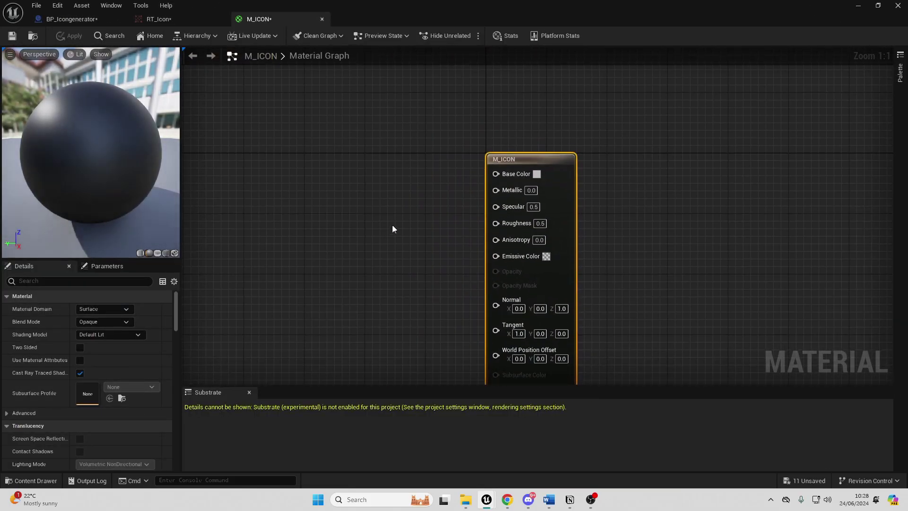
{"action": "key", "text": "super+Down"}
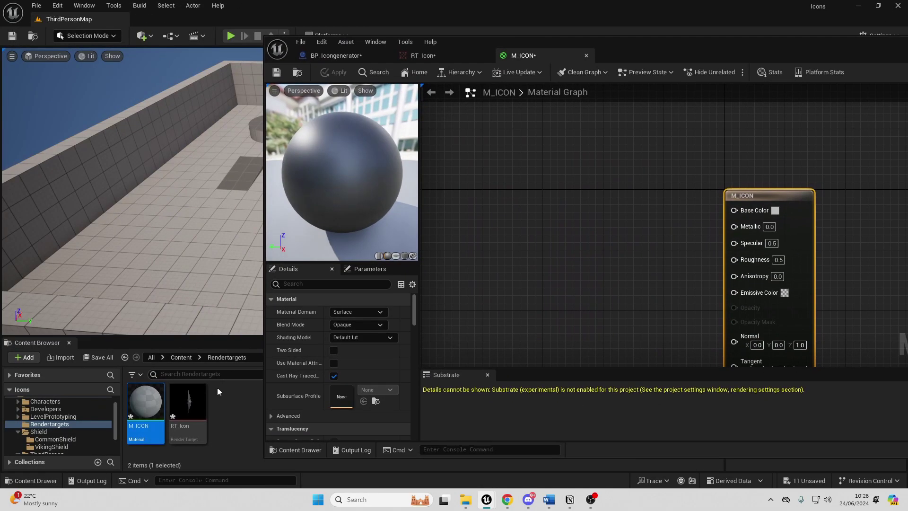
{"action": "left_click_drag", "start_coordinate": [188, 401], "coordinate": [553, 233]}
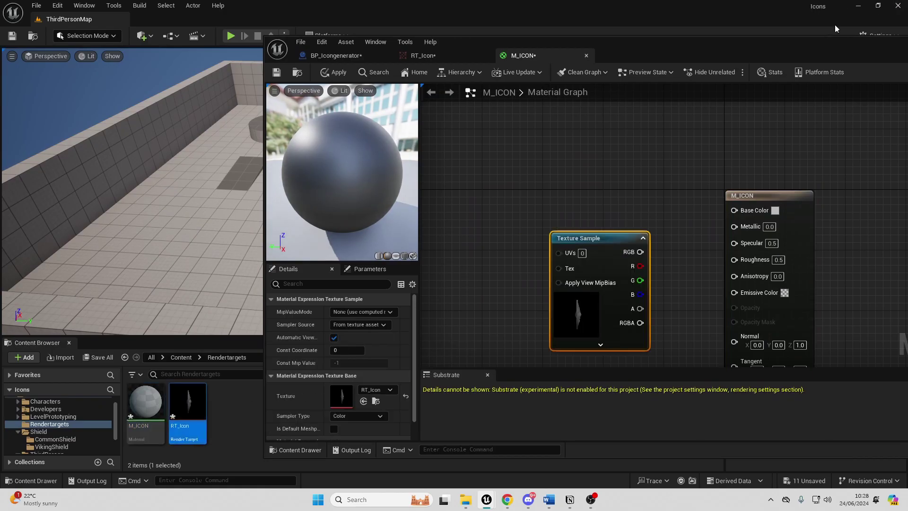
{"action": "left_click_drag", "start_coordinate": [808, 49], "coordinate": [555, 54]}
{"action": "left_click", "coordinate": [758, 47]}
Set the material domain to User Interface and blend mode to Translucent
{"action": "left_click", "coordinate": [539, 159]}
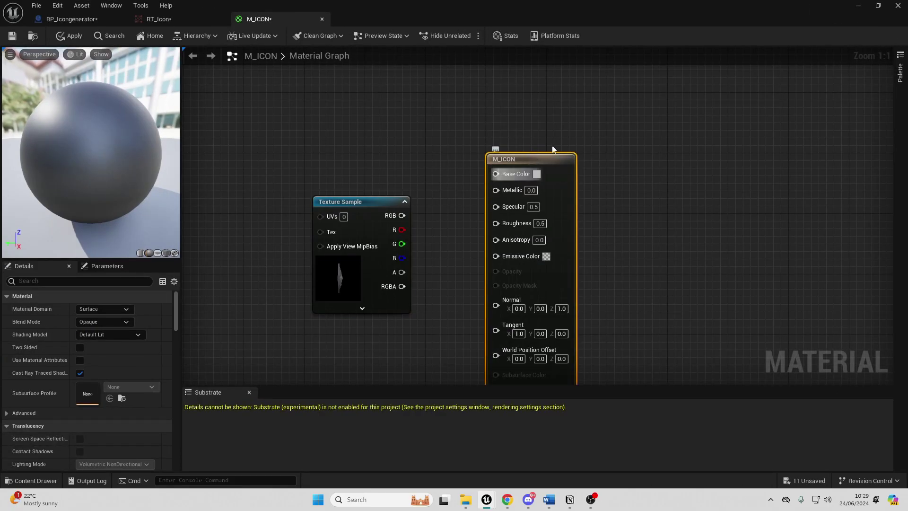
{"action": "left_click", "coordinate": [102, 309]}
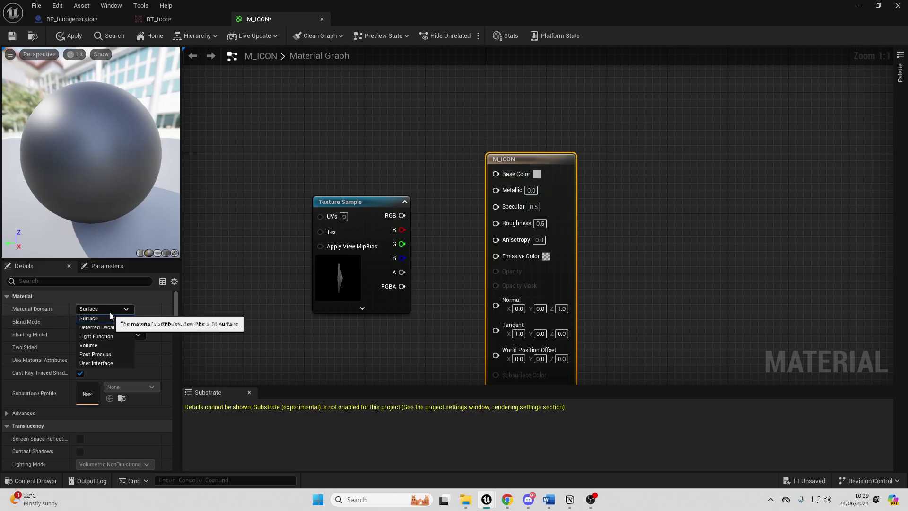
{"action": "left_click", "coordinate": [100, 363]}
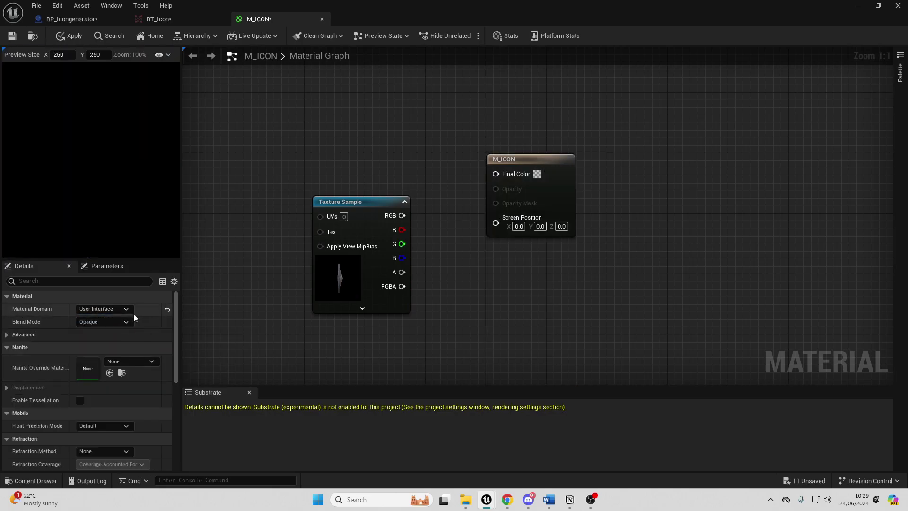
{"action": "left_click", "coordinate": [88, 322]}
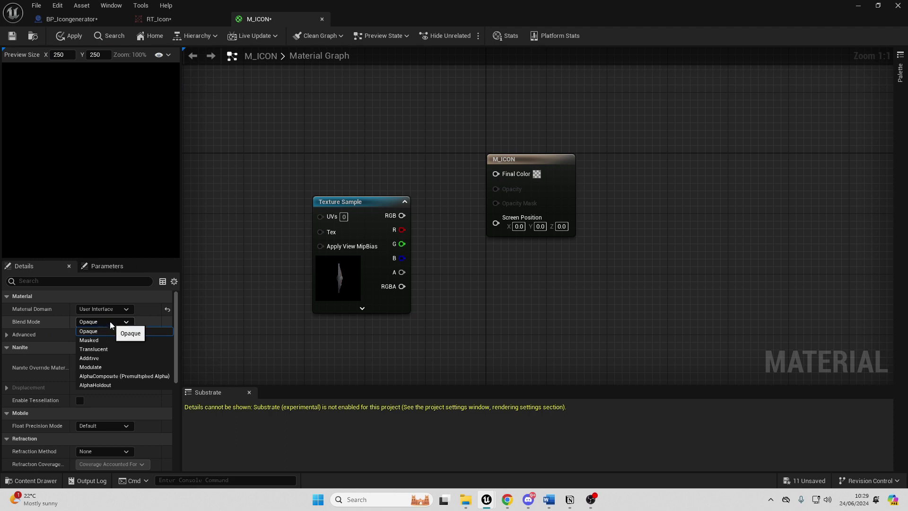
{"action": "left_click", "coordinate": [107, 349]}
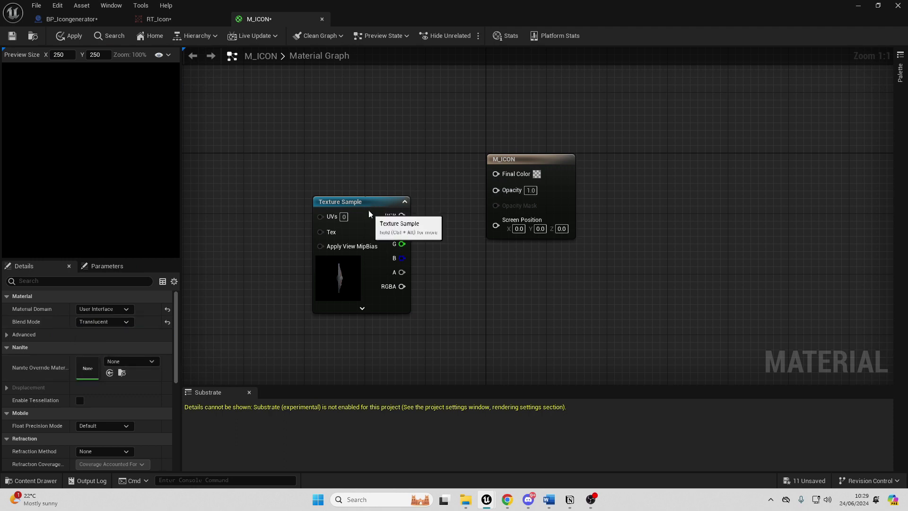
Feed the texture alpha through a OneMinus node into Opacity, then apply and save
{"action": "left_click_drag", "start_coordinate": [370, 211], "coordinate": [503, 173]}
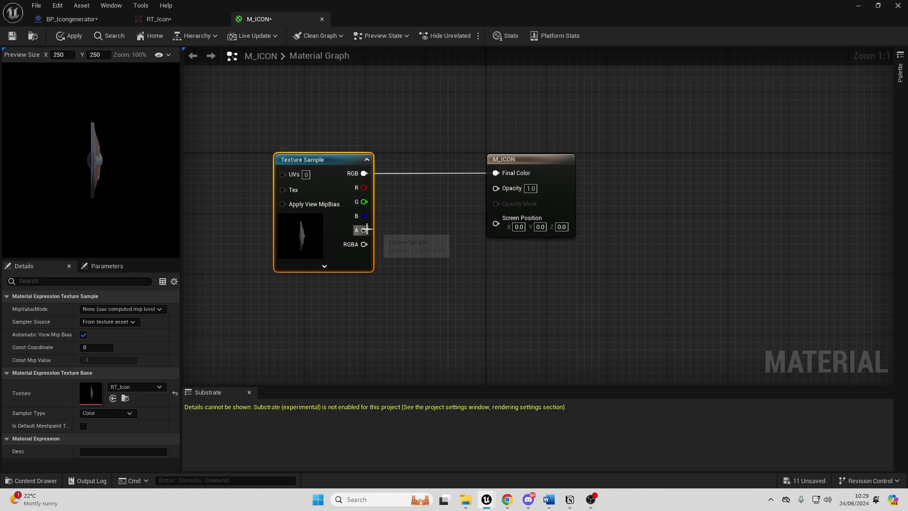
{"action": "left_click_drag", "start_coordinate": [363, 230], "coordinate": [408, 284]}
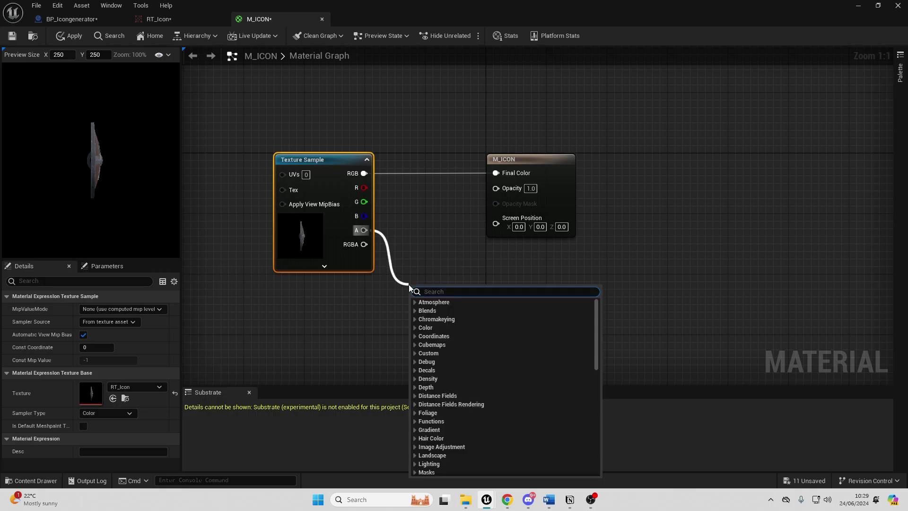
{"action": "type", "text": "oneminus"}
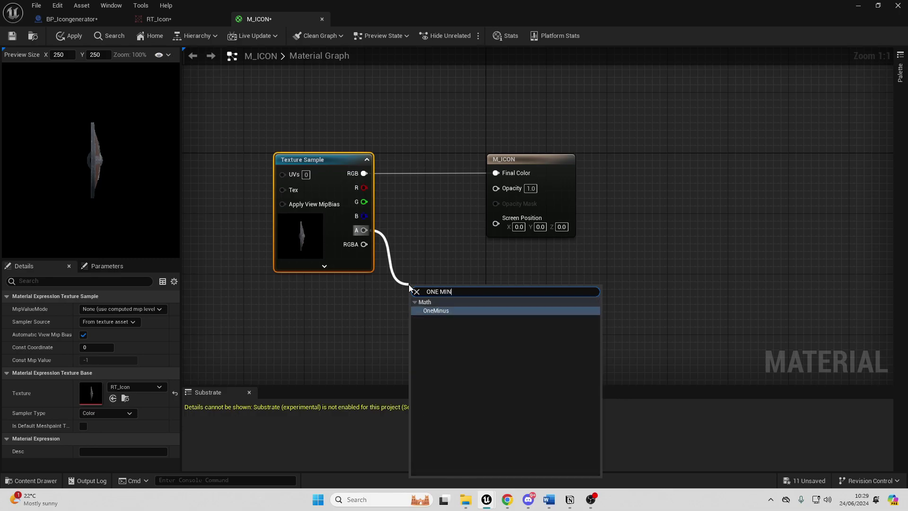
{"action": "key", "text": "Return"}
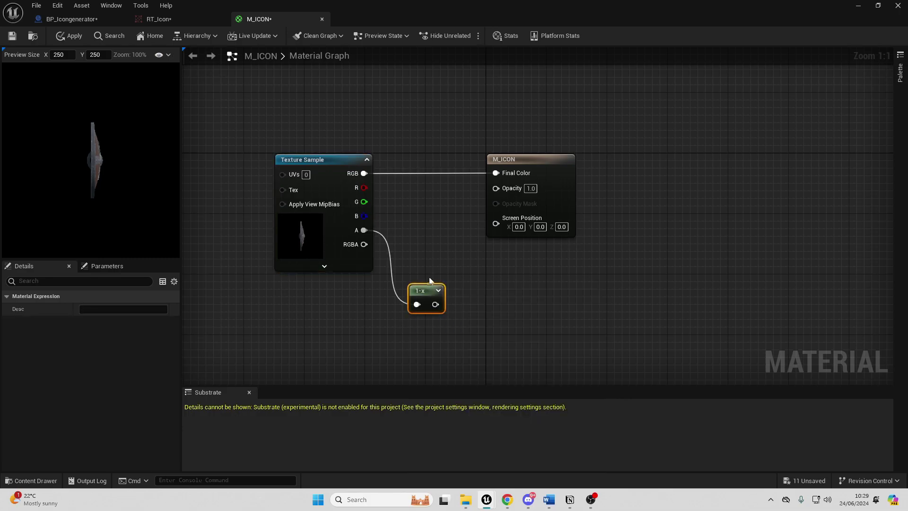
{"action": "left_click_drag", "start_coordinate": [435, 304], "coordinate": [508, 191]}
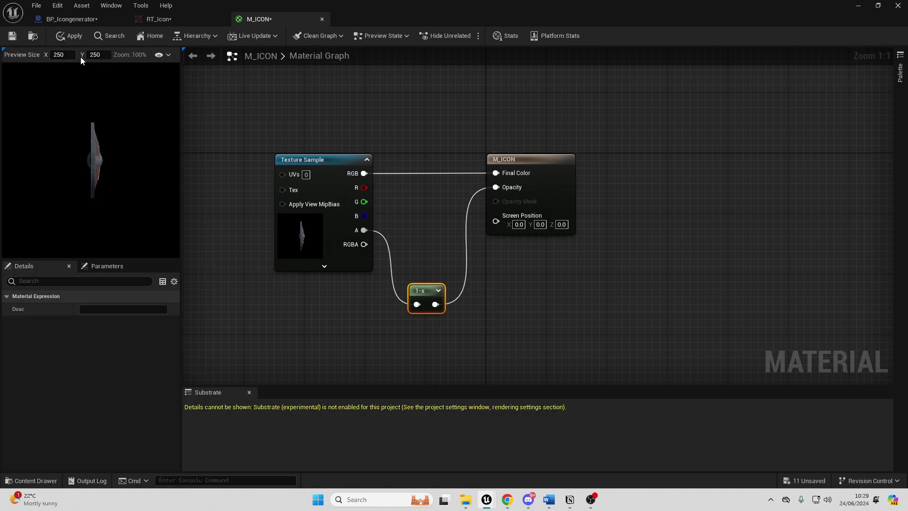
{"action": "left_click", "coordinate": [64, 35]}
{"action": "left_click", "coordinate": [12, 36]}
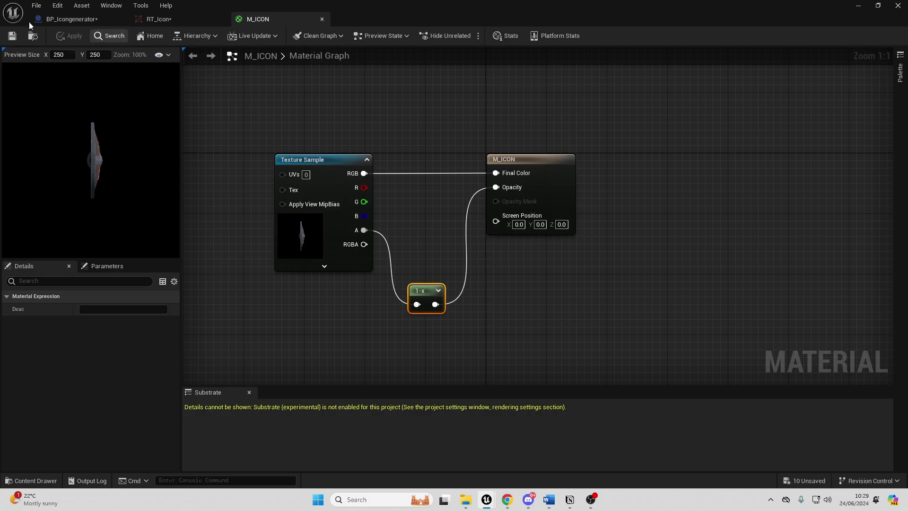
Add a Plane component, move it 190 units along X, and roll it 90° upright
{"action": "left_click", "coordinate": [72, 19]}
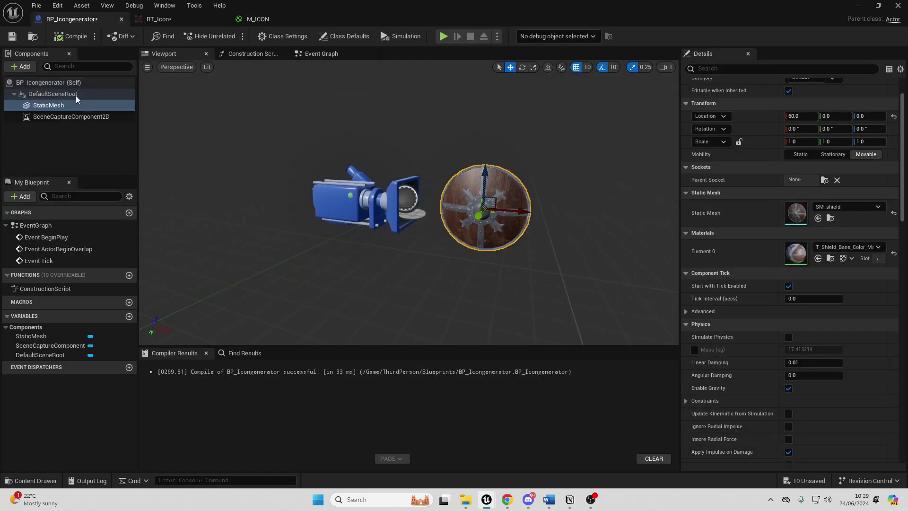
{"action": "left_click", "coordinate": [52, 141]}
{"action": "left_click", "coordinate": [21, 66]}
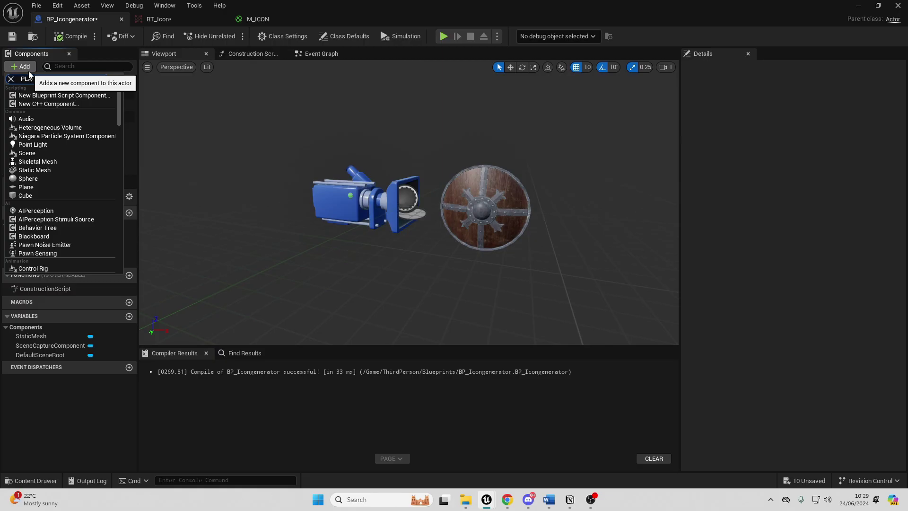
{"action": "type", "text": "PL"}
{"action": "left_click", "coordinate": [64, 94]}
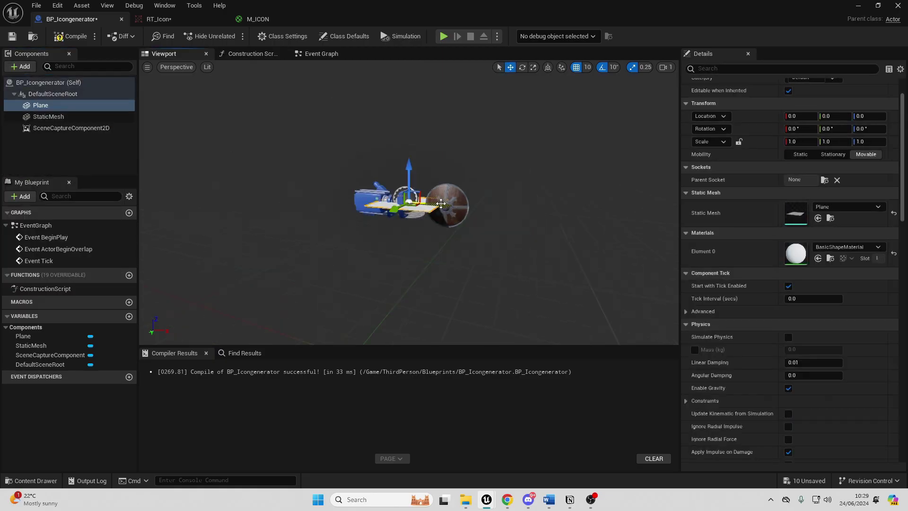
{"action": "left_click_drag", "start_coordinate": [440, 203], "coordinate": [580, 215]}
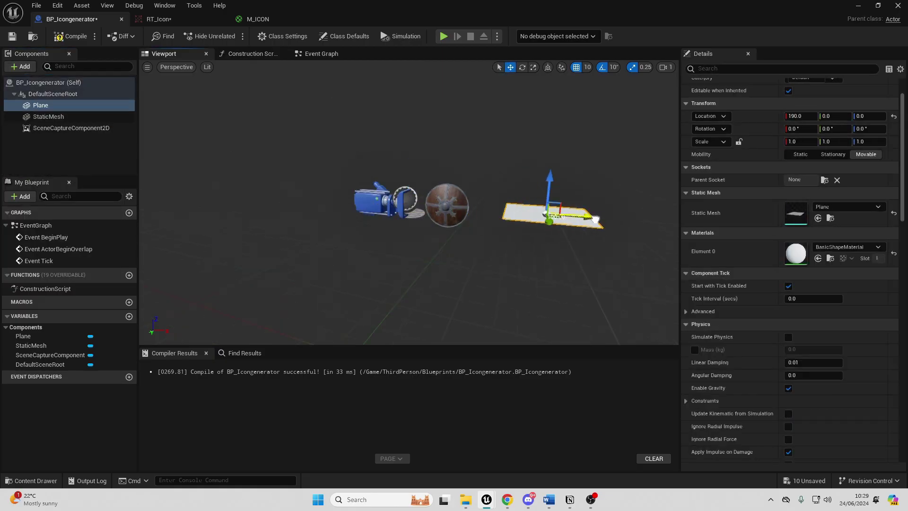
{"action": "left_click", "coordinate": [521, 67]}
{"action": "left_click_drag", "start_coordinate": [551, 170], "coordinate": [553, 237]}
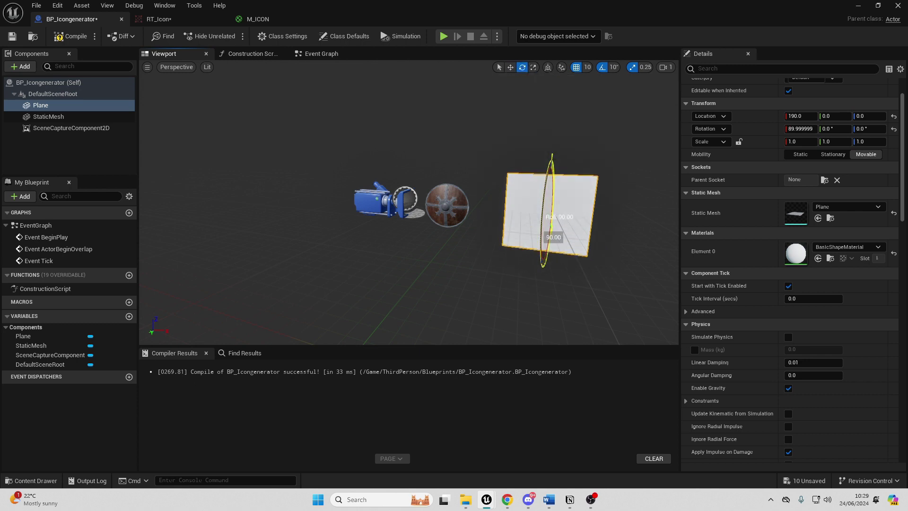
Duplicate the Plane component and name the copy Background
{"action": "right_click", "coordinate": [46, 107]}
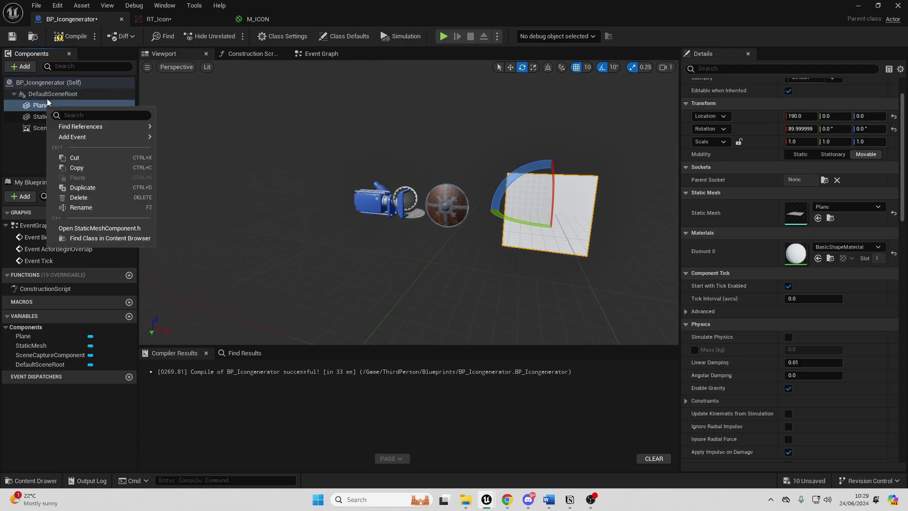
{"action": "left_click", "coordinate": [94, 190]}
{"action": "type", "text": "BAC"}
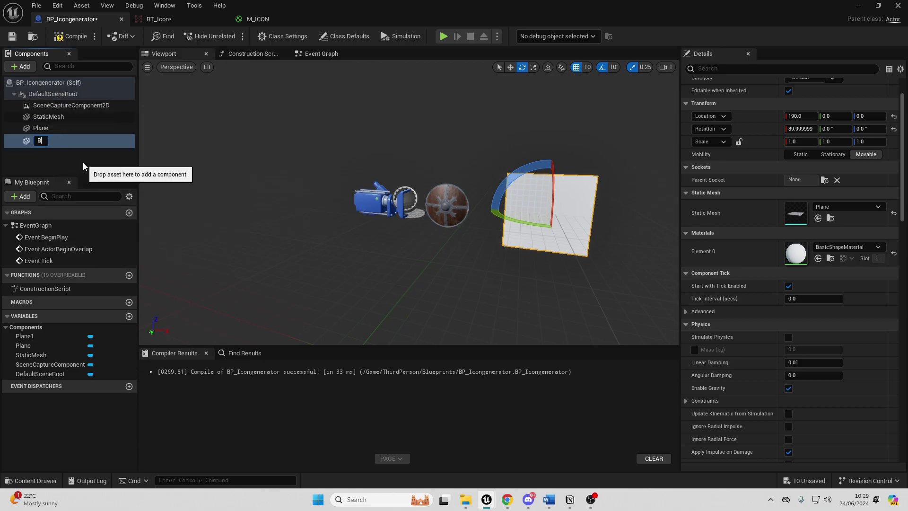
{"action": "key", "text": "BackSpace"}
{"action": "key", "text": "BackSpace"}
{"action": "type", "text": "ackground"}
{"action": "key", "text": "Return"}
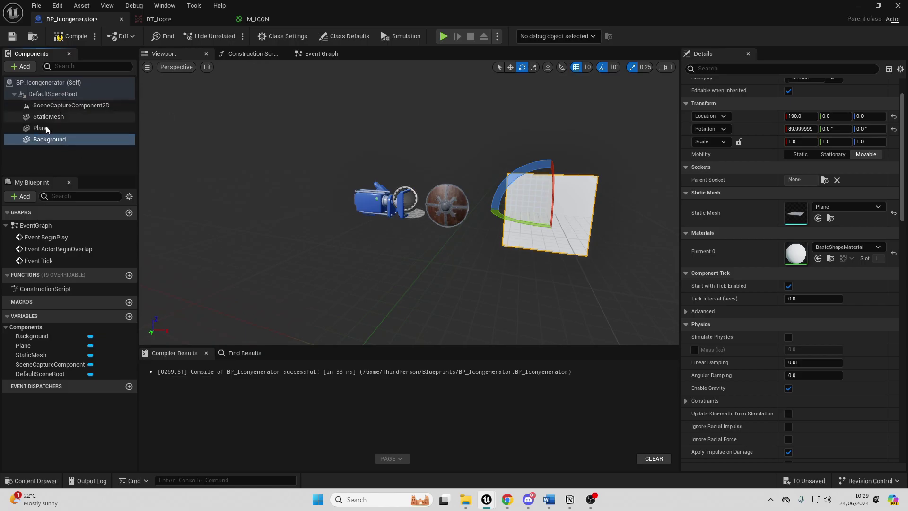
Rename the original Plane to icon and give it the M_ICON material
{"action": "left_click", "coordinate": [40, 129]}
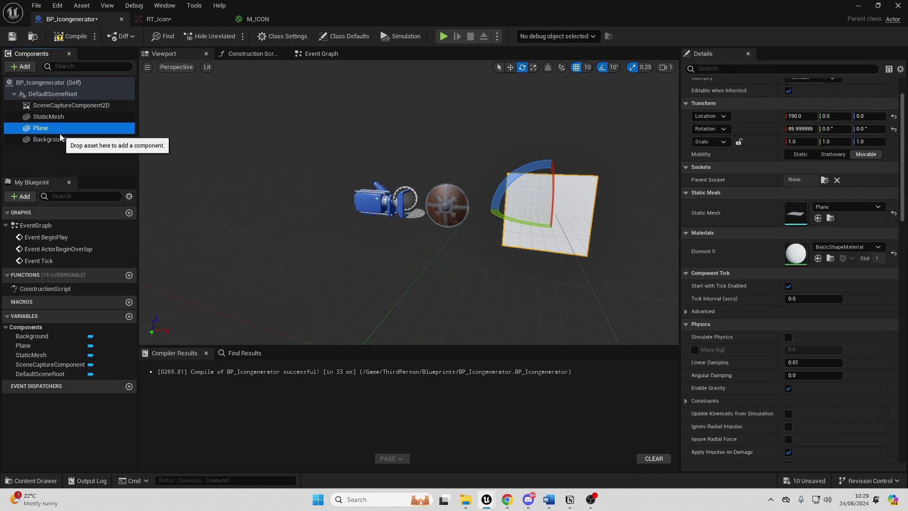
{"action": "key", "text": "F2"}
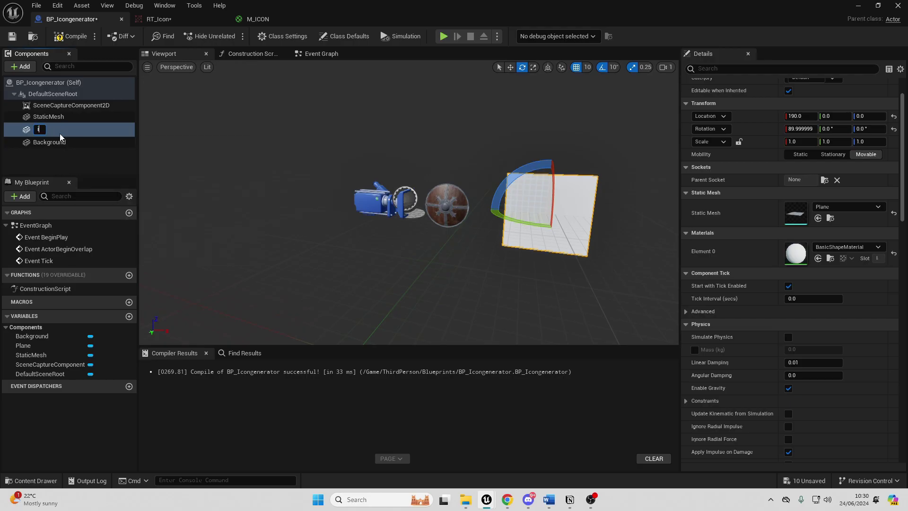
{"action": "type", "text": "icon"}
{"action": "key", "text": "Return"}
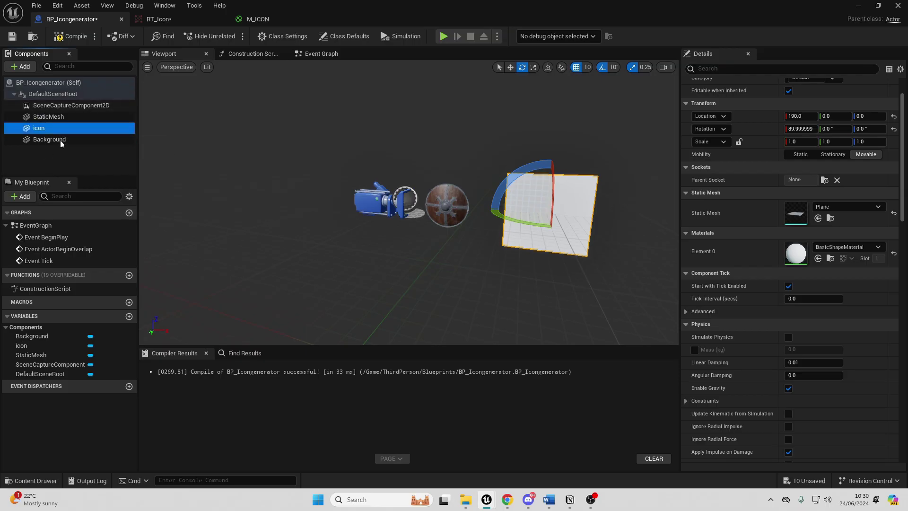
{"action": "left_click", "coordinate": [853, 247]}
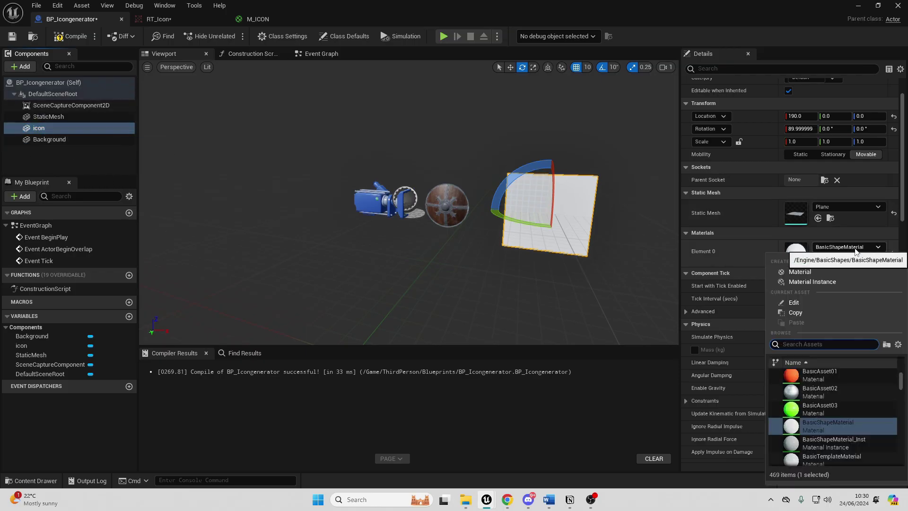
{"action": "type", "text": "m_ic"}
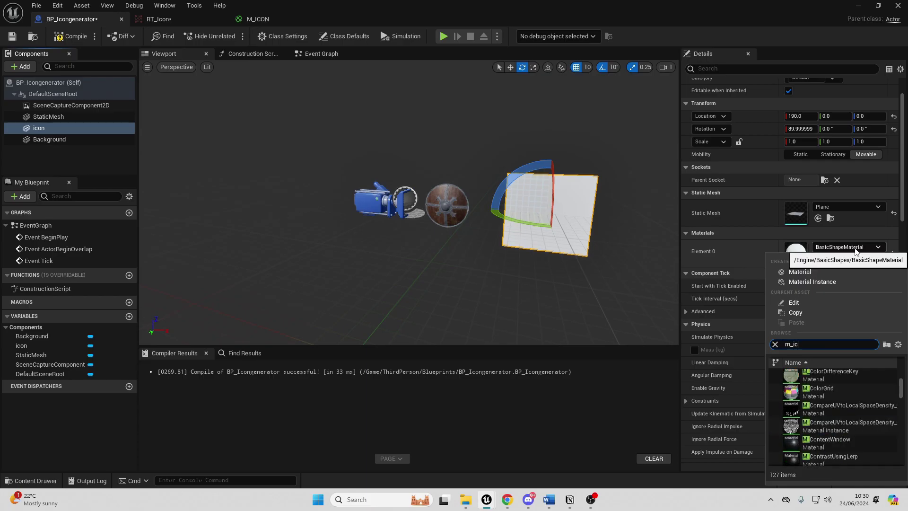
{"action": "left_click", "coordinate": [833, 377]}
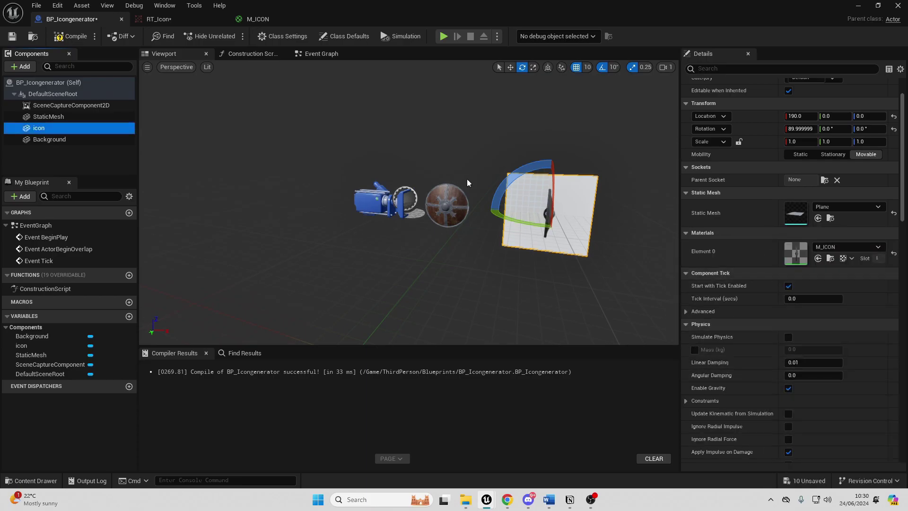
Turn the shield 90° in yaw to face the capture camera
{"action": "left_click", "coordinate": [449, 209]}
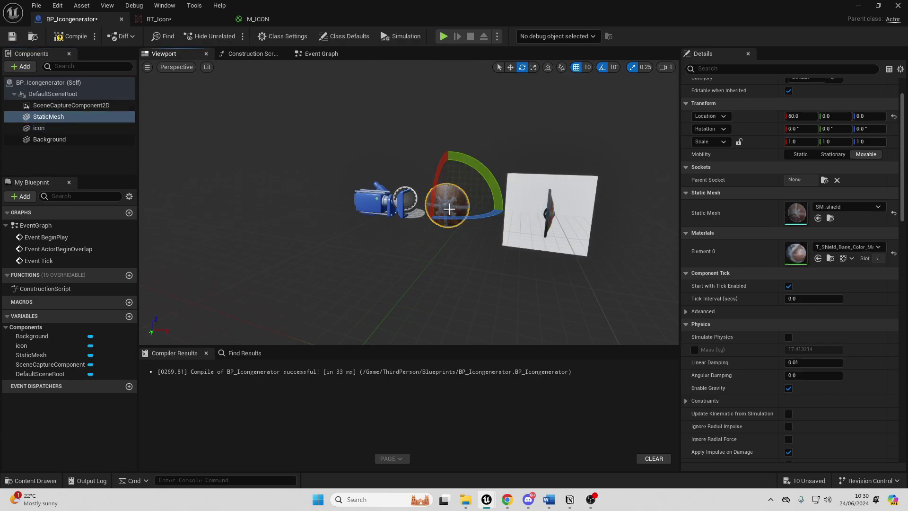
{"action": "left_click_drag", "start_coordinate": [464, 212], "coordinate": [426, 222]}
{"action": "left_click_drag", "start_coordinate": [534, 163], "coordinate": [485, 163]}
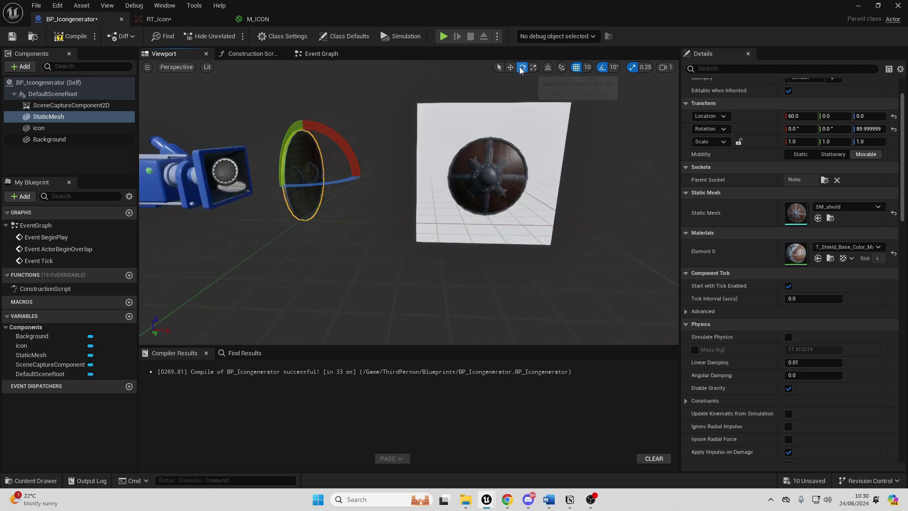
With grid snap set to 1, move the shield to X 38, then compile and save
{"action": "left_click", "coordinate": [510, 66]}
{"action": "left_click_drag", "start_coordinate": [273, 177], "coordinate": [246, 179]}
{"action": "left_click", "coordinate": [588, 67]}
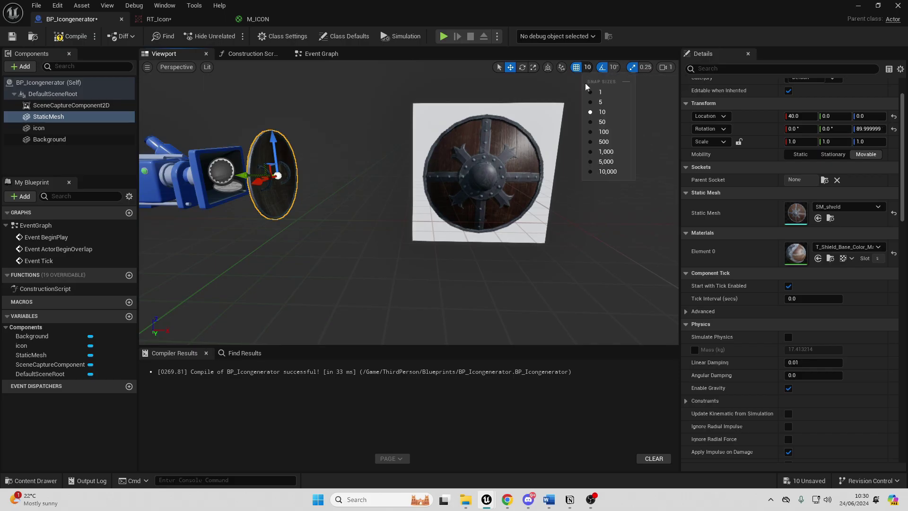
{"action": "left_click", "coordinate": [598, 92]}
{"action": "mouse_move", "coordinate": [243, 176]}
{"action": "left_mouse_down"}
{"action": "mouse_move", "coordinate": [279, 175]}
{"action": "mouse_move", "coordinate": [228, 176]}
{"action": "mouse_move", "coordinate": [240, 176]}
{"action": "left_mouse_up"}
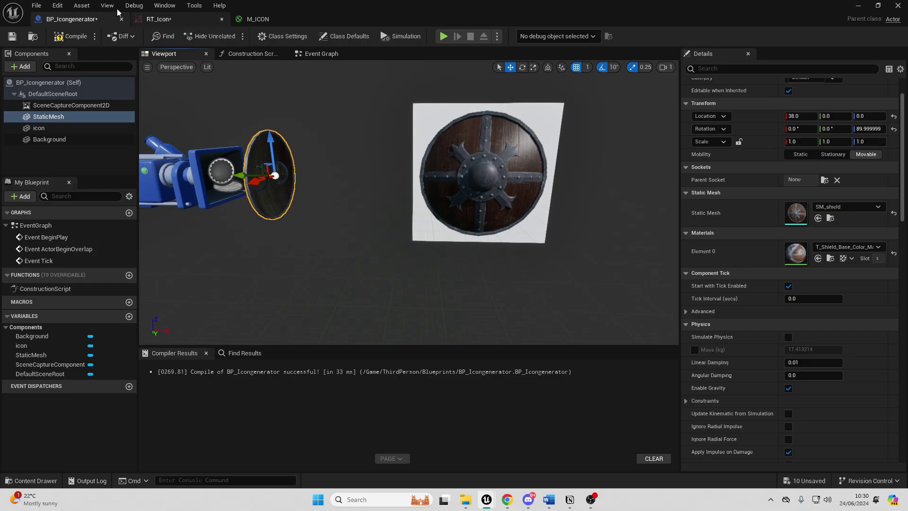
{"action": "left_click", "coordinate": [70, 36]}
{"action": "left_click", "coordinate": [12, 36]}
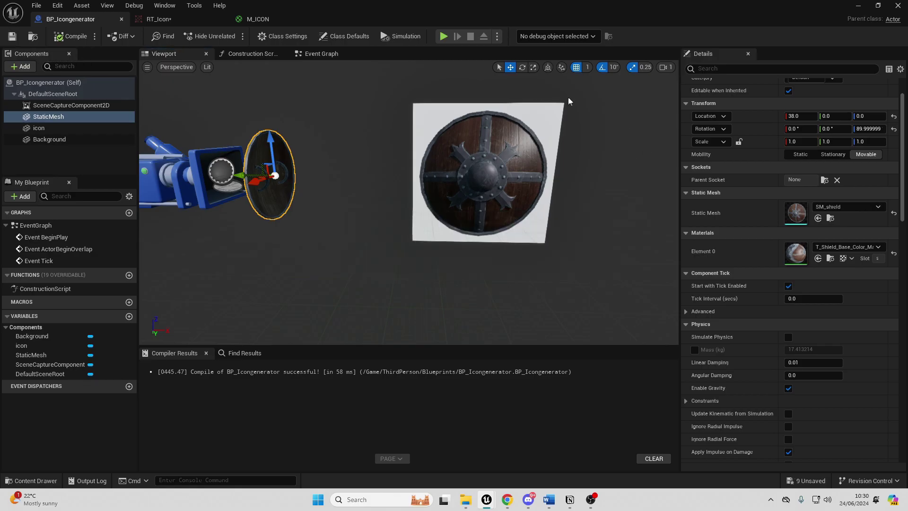
Create a static texture from the RT_Icon render target and name it T_CommonShield
{"action": "left_click", "coordinate": [857, 8]}
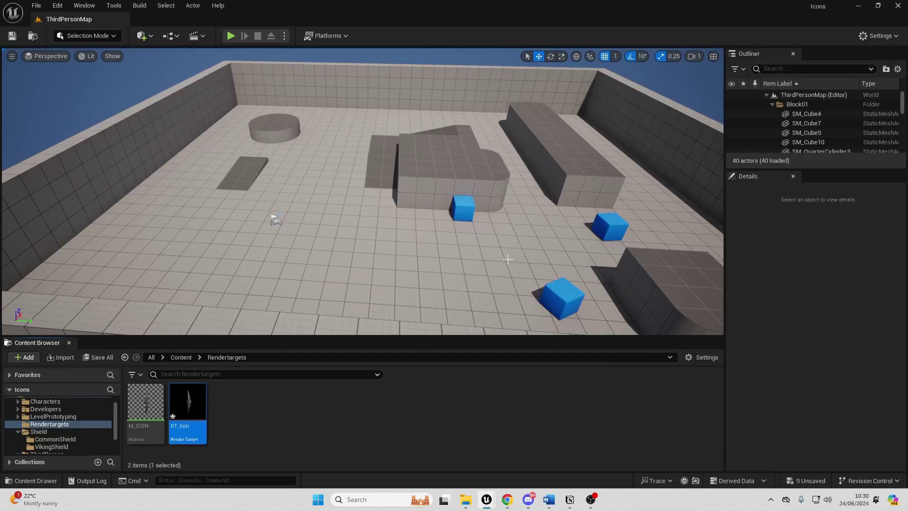
{"action": "right_click", "coordinate": [189, 405]}
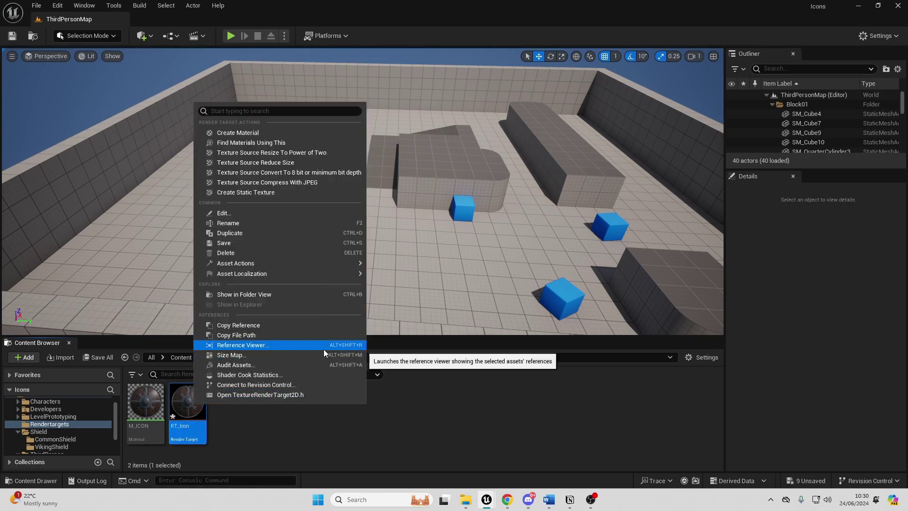
{"action": "left_click", "coordinate": [273, 192]}
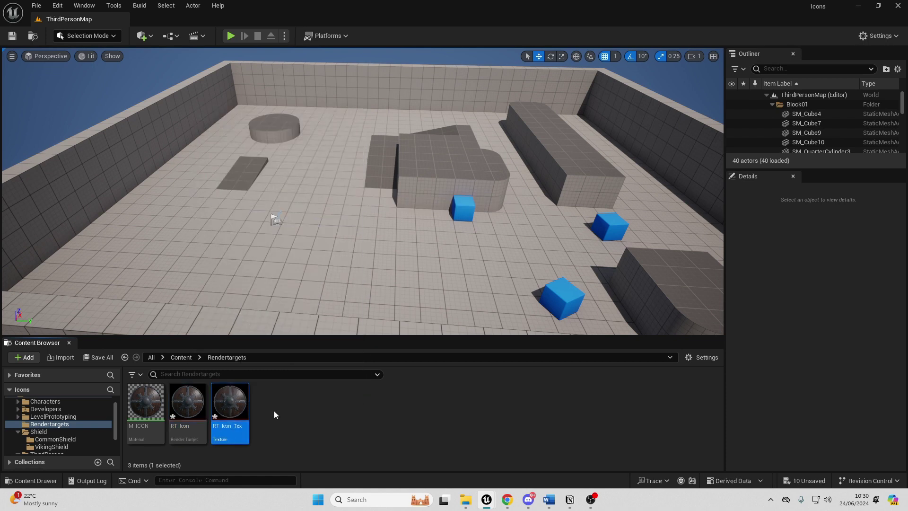
{"action": "type", "text": "T_CommonShield"}
{"action": "key", "text": "Return"}
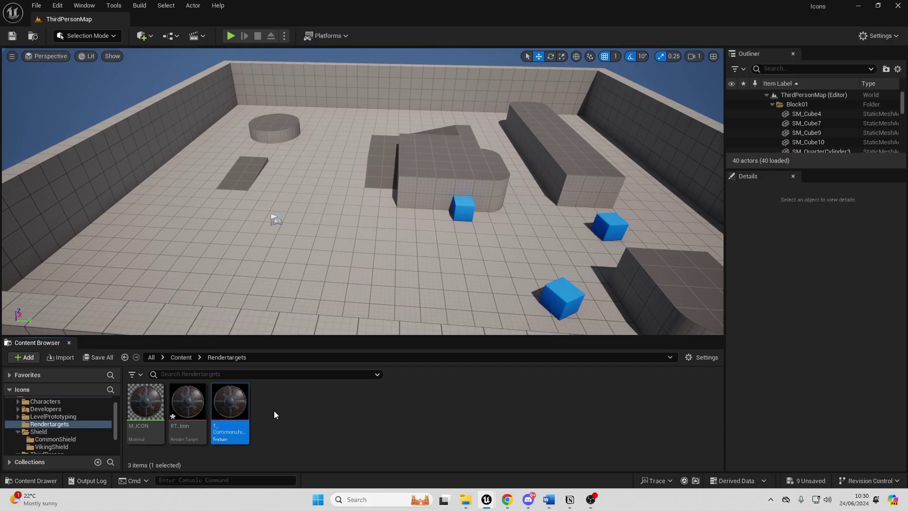
Give T_CommonShield Min Alpha 1 and Max Alpha 0, then save and close the texture
{"action": "double_click", "coordinate": [228, 414]}
{"action": "scroll", "coordinate": [326, 242], "scroll_direction": "up", "scroll_amount": 1}
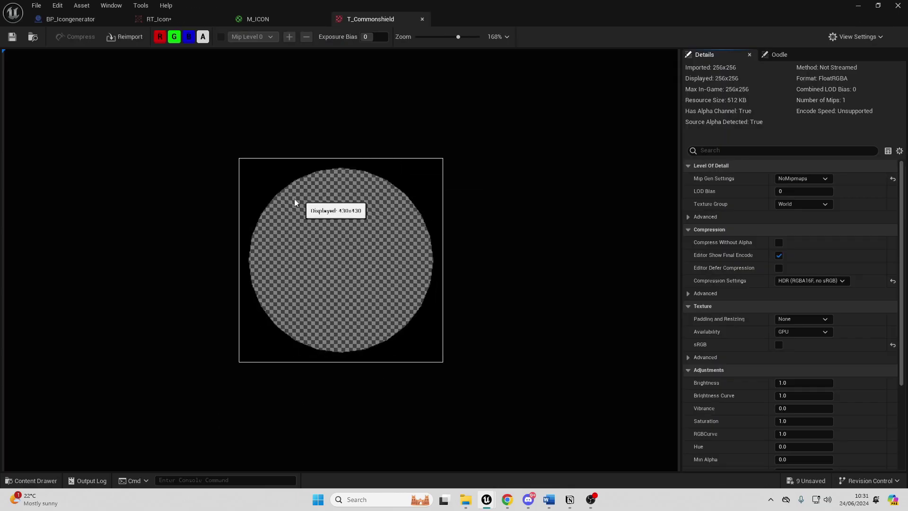
{"action": "scroll", "coordinate": [293, 188], "scroll_direction": "up", "scroll_amount": 1}
{"action": "scroll", "coordinate": [825, 216], "scroll_direction": "down", "scroll_amount": 3}
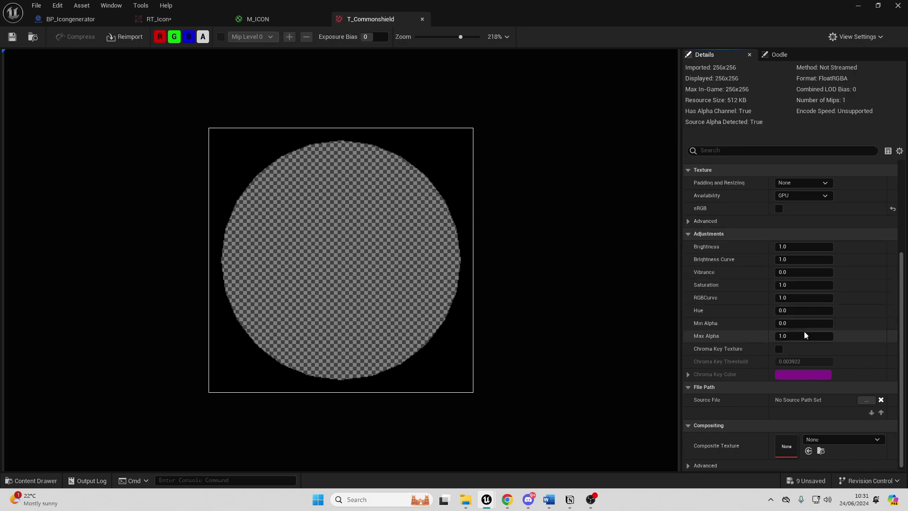
{"action": "left_click", "coordinate": [790, 323]}
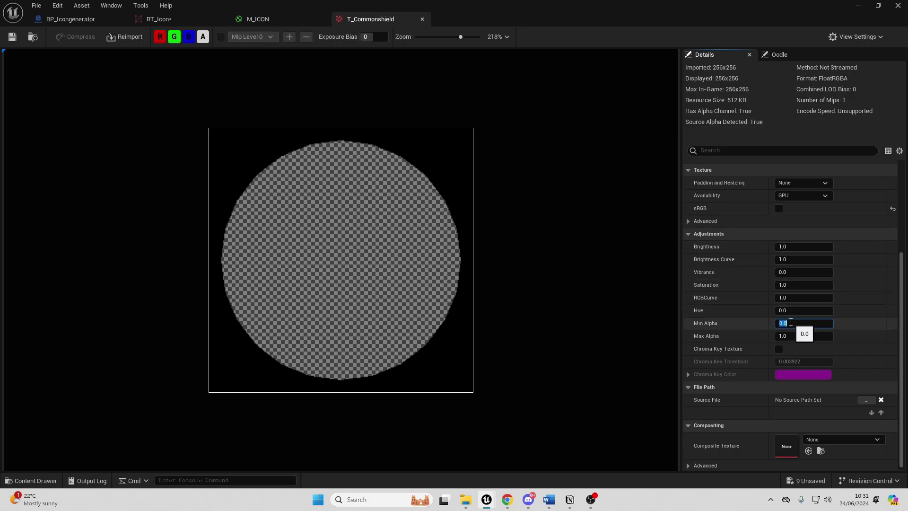
{"action": "type", "text": "1"}
{"action": "key", "text": "Return"}
{"action": "left_click", "coordinate": [785, 336]}
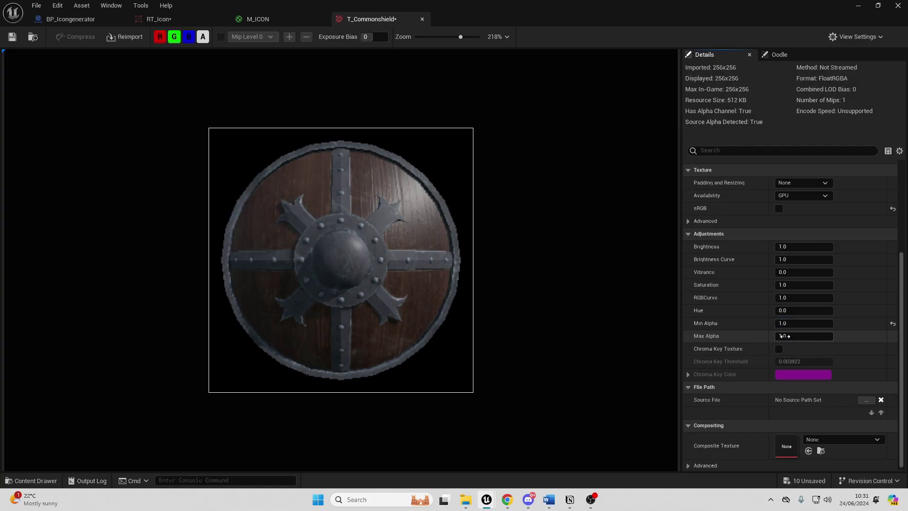
{"action": "type", "text": "0"}
{"action": "key", "text": "Return"}
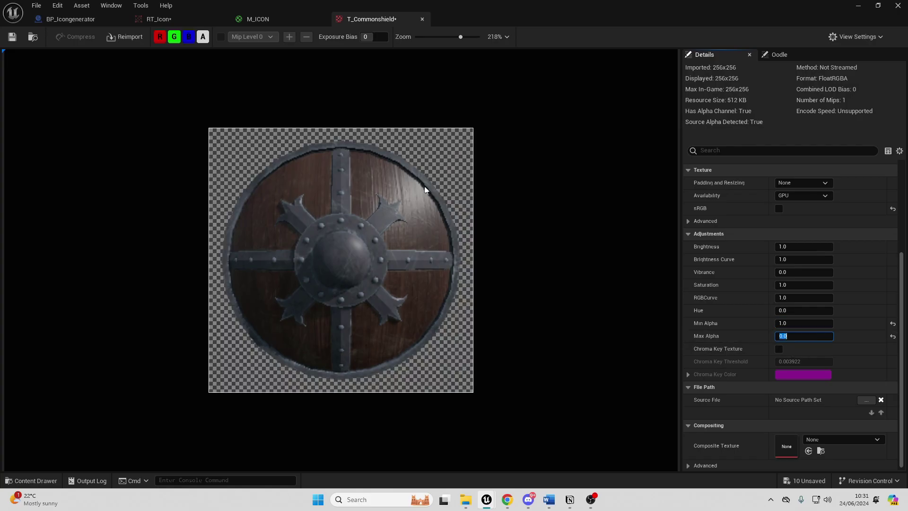
{"action": "left_click", "coordinate": [14, 38]}
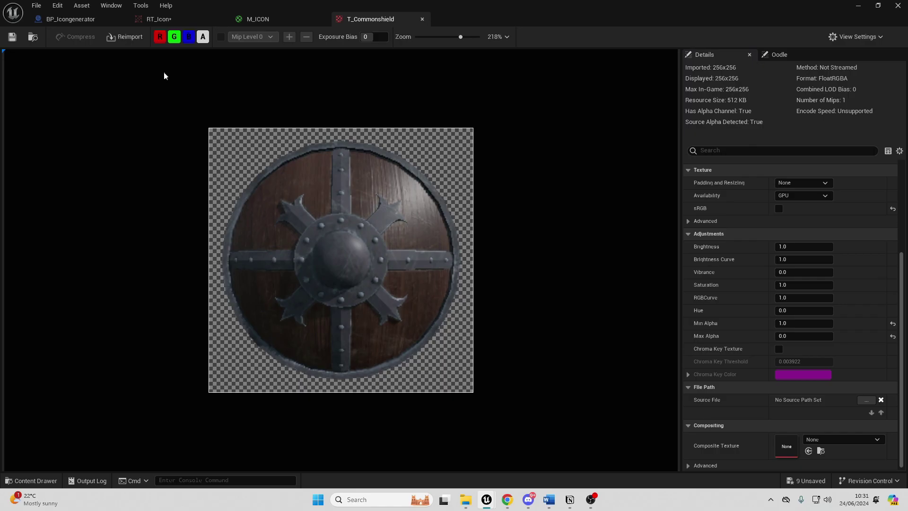
{"action": "left_click", "coordinate": [889, 6]}
Select the T_CommonShield texture in the Rendertargets folder
{"action": "left_click", "coordinate": [236, 401]}
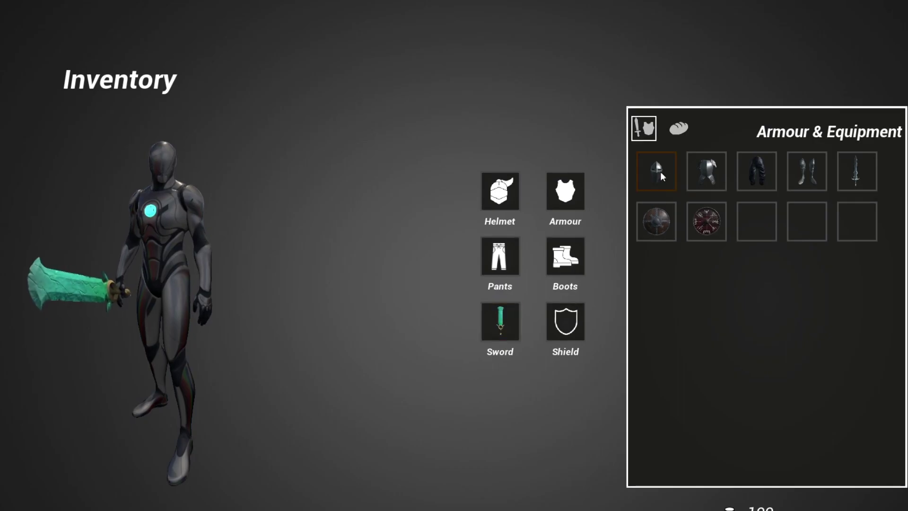
Equip the helmet, armour, boots and pants, and swap the equipped sword for the other one
{"action": "left_click_drag", "start_coordinate": [660, 171], "coordinate": [504, 193]}
{"action": "left_click_drag", "start_coordinate": [706, 172], "coordinate": [575, 197]}
{"action": "left_click_drag", "start_coordinate": [798, 172], "coordinate": [565, 258]}
{"action": "left_click_drag", "start_coordinate": [764, 183], "coordinate": [505, 263]}
{"action": "left_click_drag", "start_coordinate": [501, 312], "coordinate": [858, 177]}
Rearrange the shields in the inventory, equip the runic shield, and return to gameplay
{"action": "left_click_drag", "start_coordinate": [752, 221], "coordinate": [760, 218]}
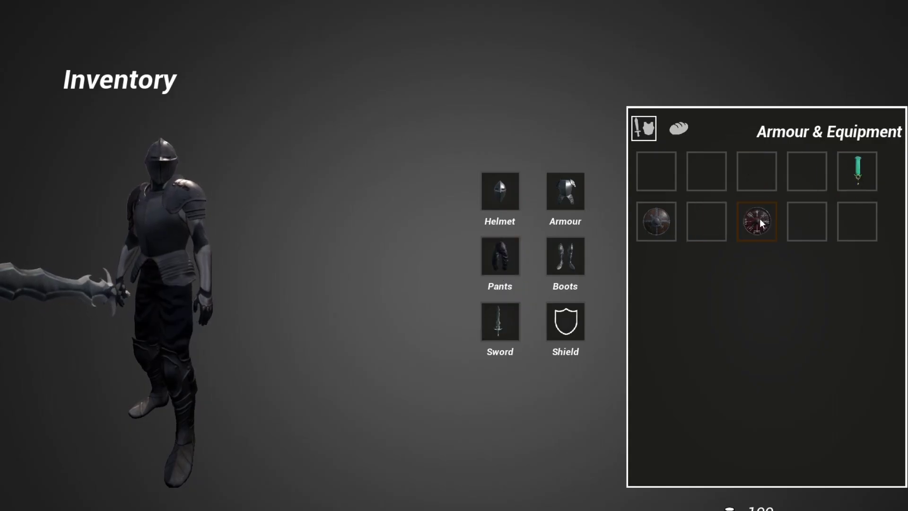
{"action": "left_click_drag", "start_coordinate": [662, 218], "coordinate": [574, 321]}
{"action": "left_click_drag", "start_coordinate": [752, 216], "coordinate": [751, 178]}
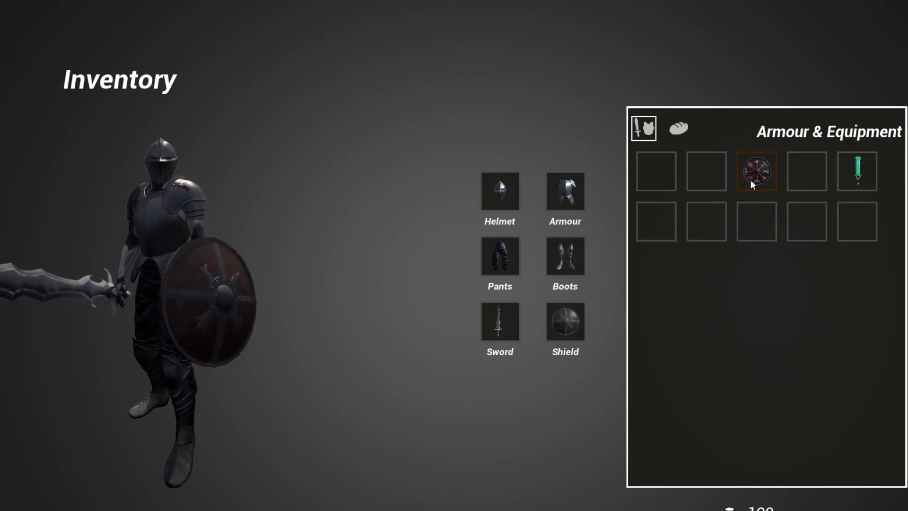
{"action": "left_click_drag", "start_coordinate": [565, 321], "coordinate": [761, 172]}
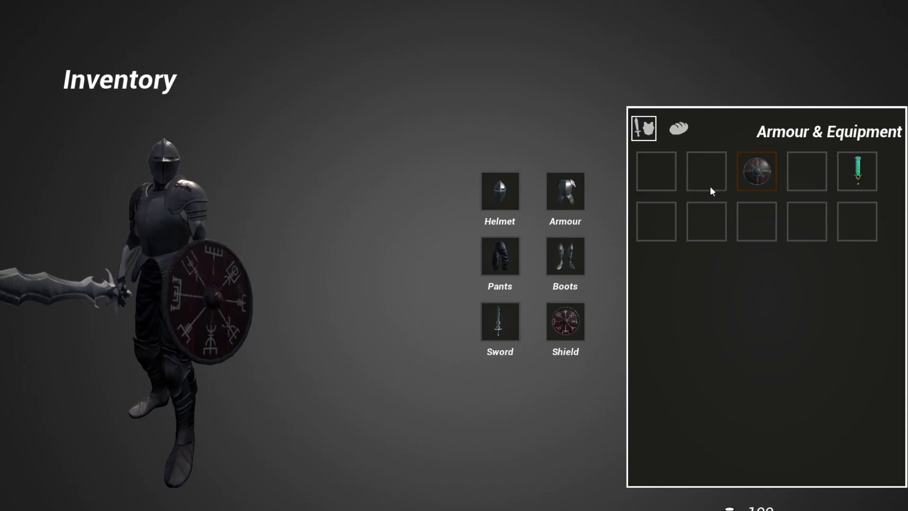
{"action": "left_click_drag", "start_coordinate": [565, 192], "coordinate": [707, 172]}
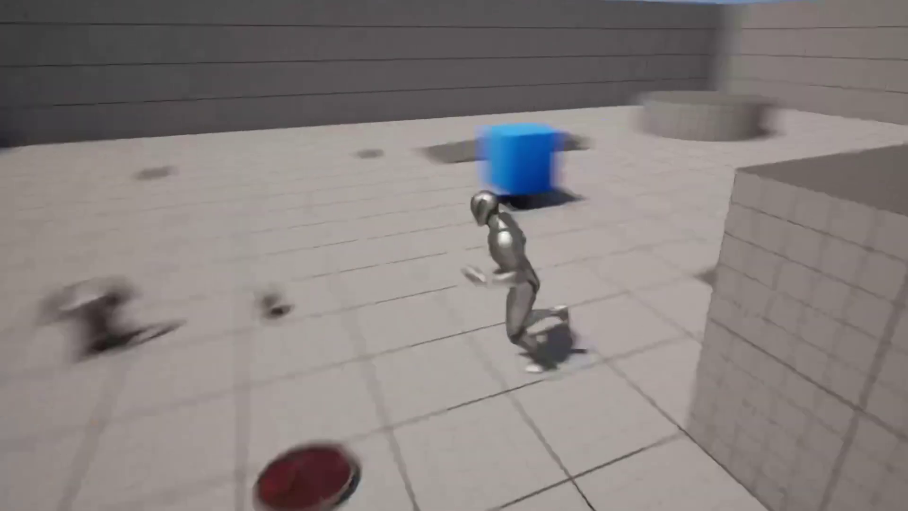
{"action": "key", "text": "w"}
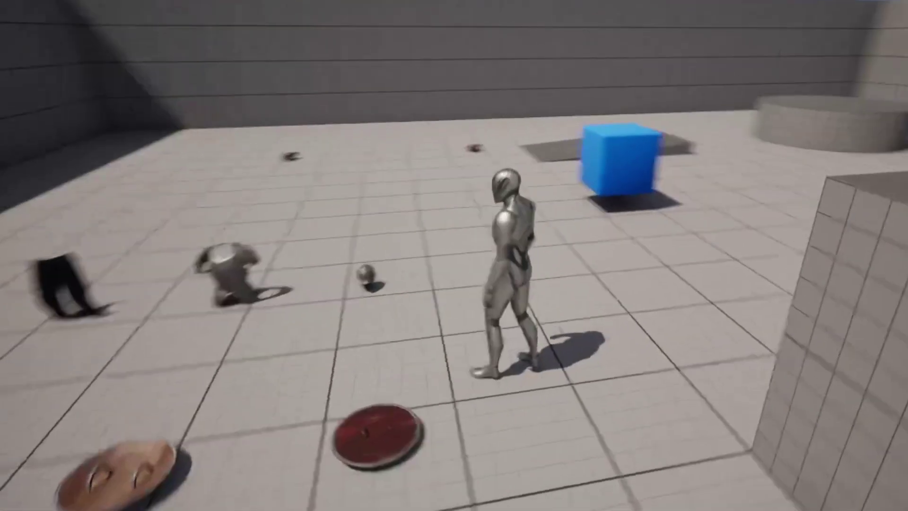